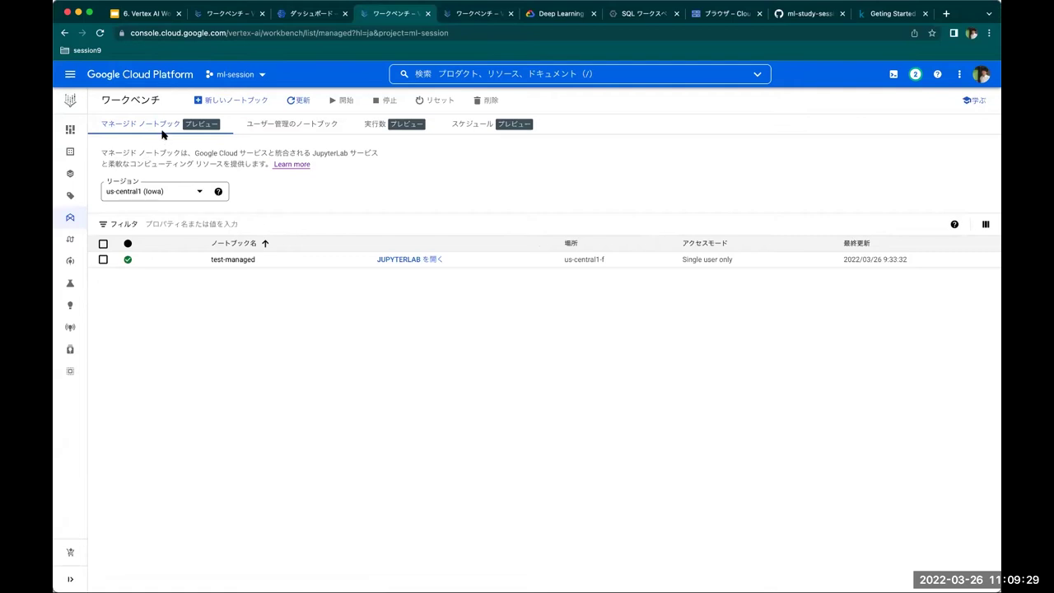
- Check the user-managed notebooks list, and read the preinstalled packages section of the Deep Learning VM overview documentation
{"action": "left_click", "coordinate": [305, 128]}
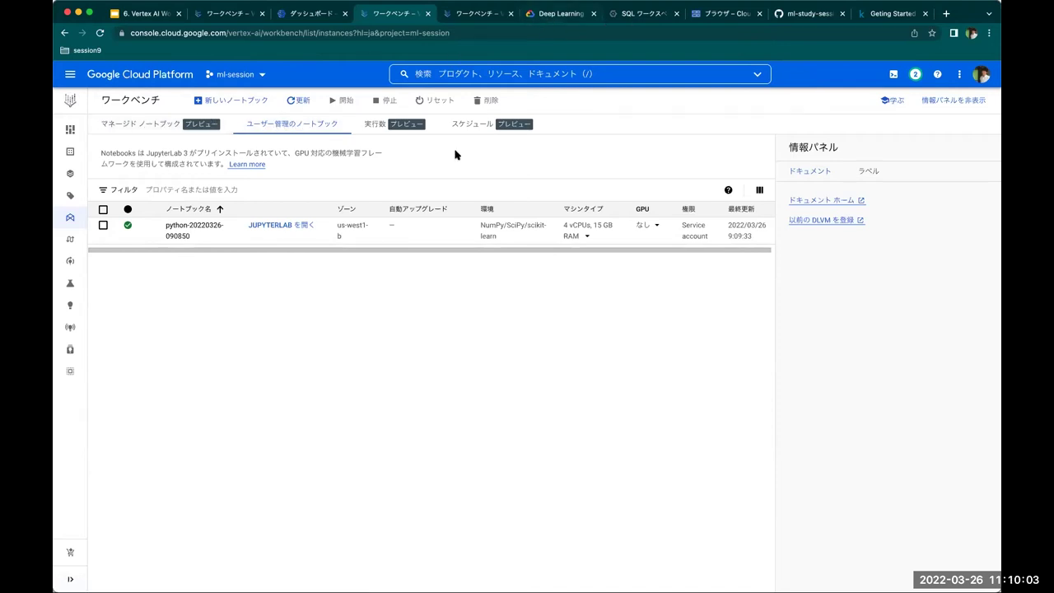
{"action": "left_click", "coordinate": [550, 18]}
{"action": "left_click_drag", "start_coordinate": [290, 200], "coordinate": [435, 198]}
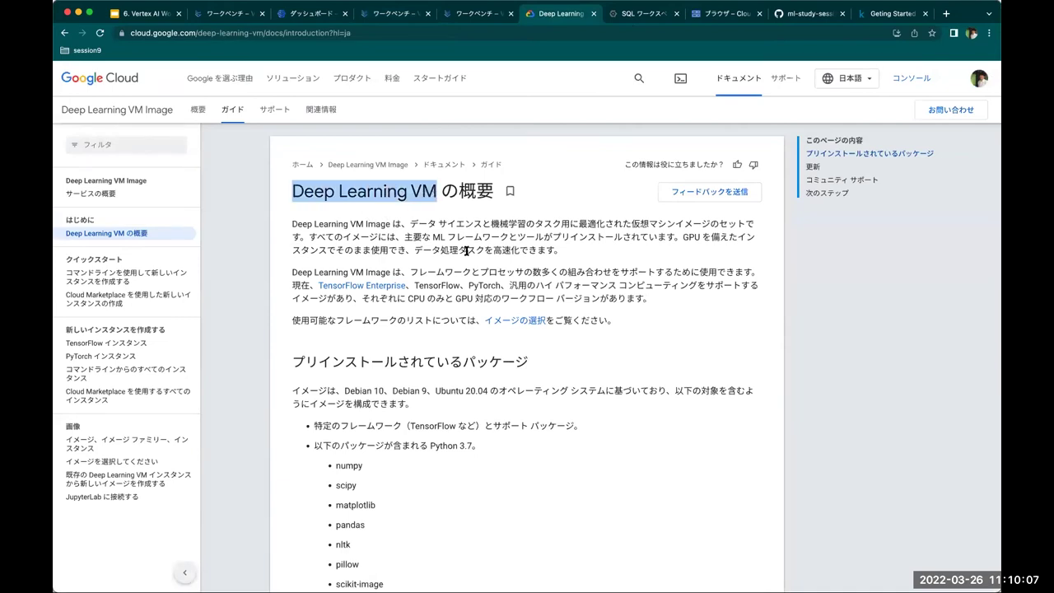
{"action": "scroll", "coordinate": [486, 239], "scroll_direction": "down", "scroll_amount": 2}
{"action": "scroll", "coordinate": [466, 251], "scroll_direction": "down", "scroll_amount": 5}
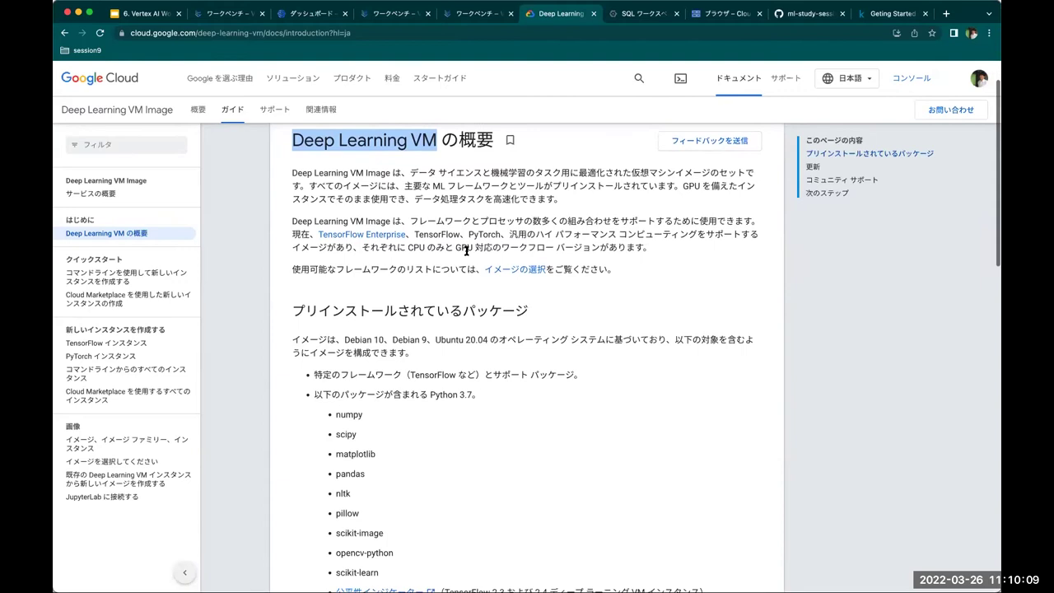
{"action": "scroll", "coordinate": [466, 251], "scroll_direction": "up", "scroll_amount": 1}
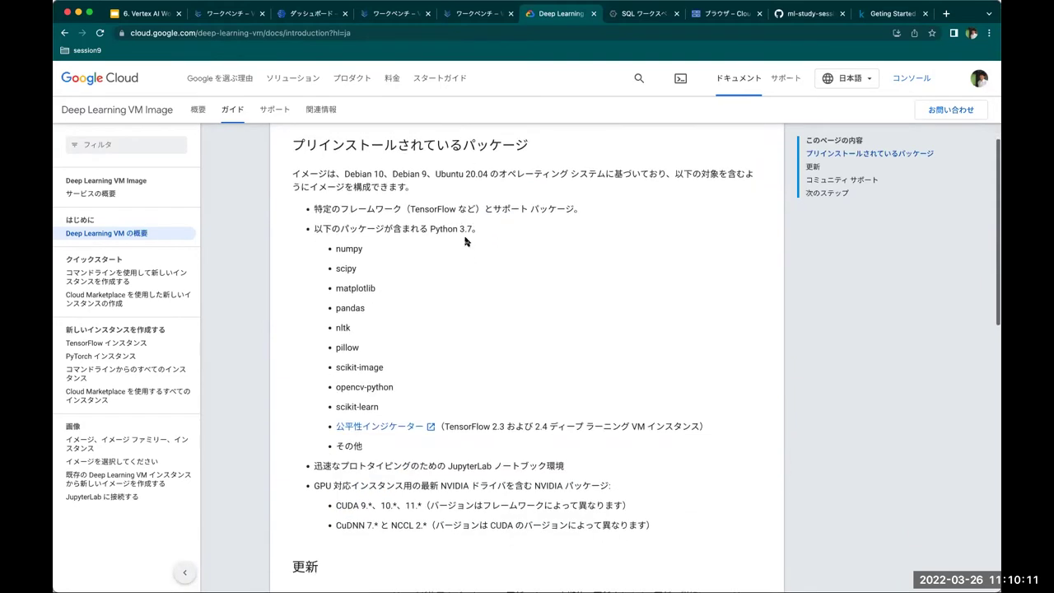
{"action": "left_click_drag", "start_coordinate": [394, 408], "coordinate": [329, 244]}
{"action": "scroll", "coordinate": [494, 228], "scroll_direction": "down", "scroll_amount": 1}
{"action": "scroll", "coordinate": [493, 228], "scroll_direction": "down", "scroll_amount": 3}
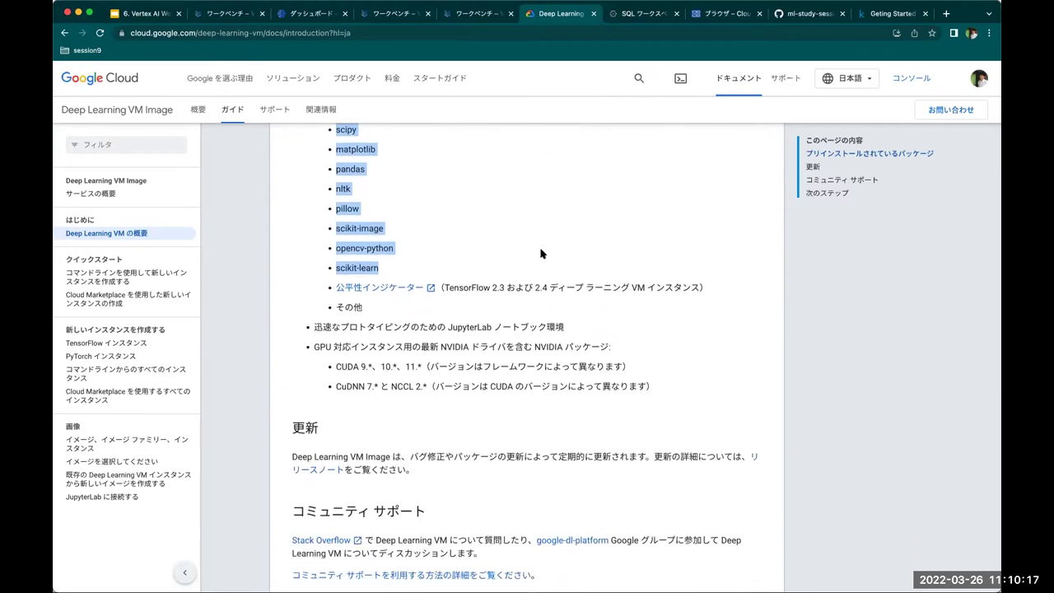
{"action": "scroll", "coordinate": [541, 253], "scroll_direction": "down", "scroll_amount": 1}
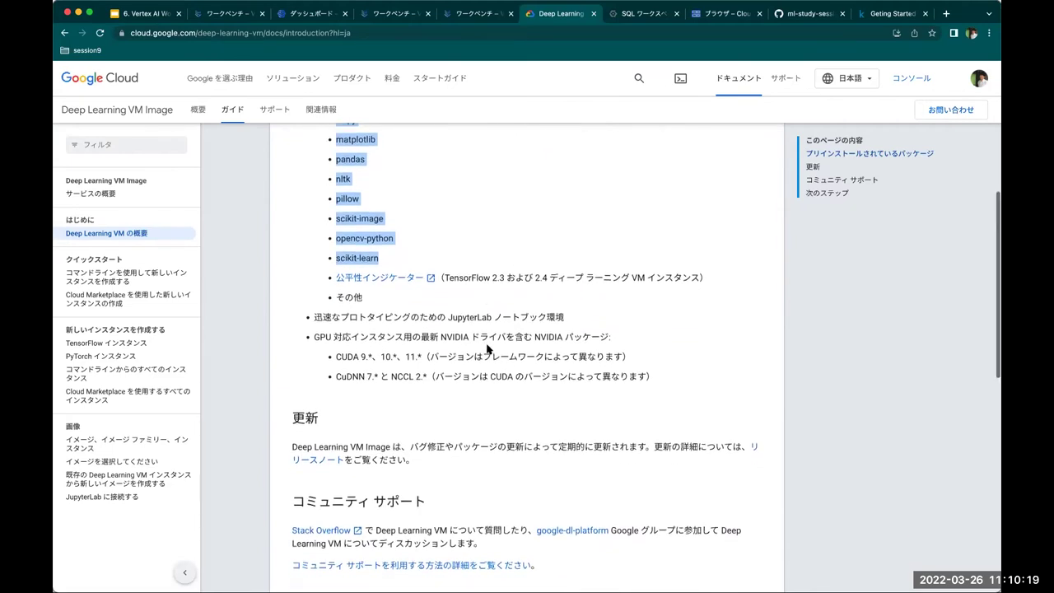
{"action": "scroll", "coordinate": [488, 349], "scroll_direction": "down", "scroll_amount": 1}
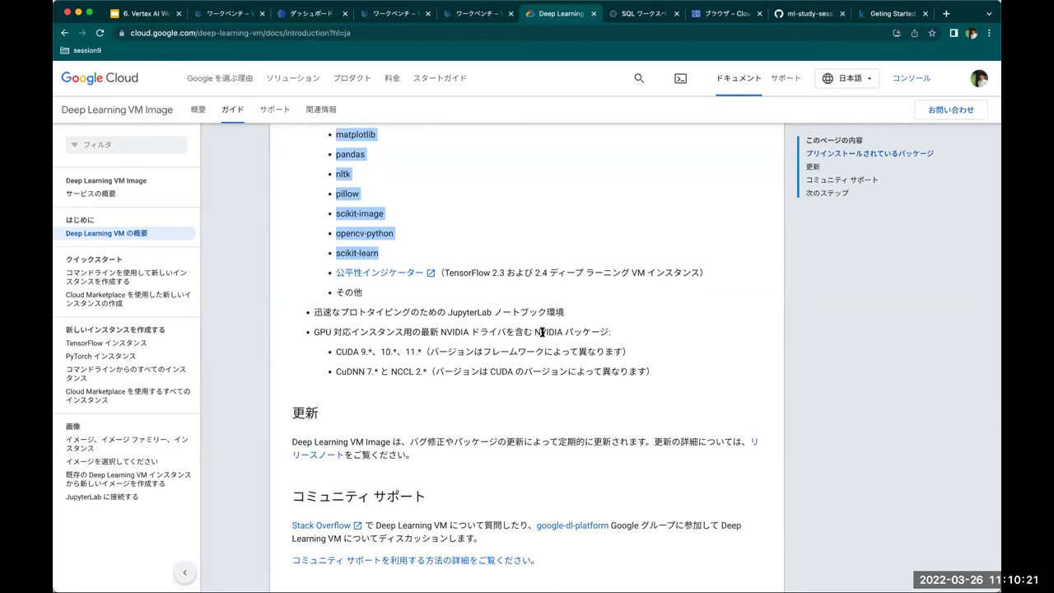
{"action": "scroll", "coordinate": [397, 335], "scroll_direction": "up", "scroll_amount": 3}
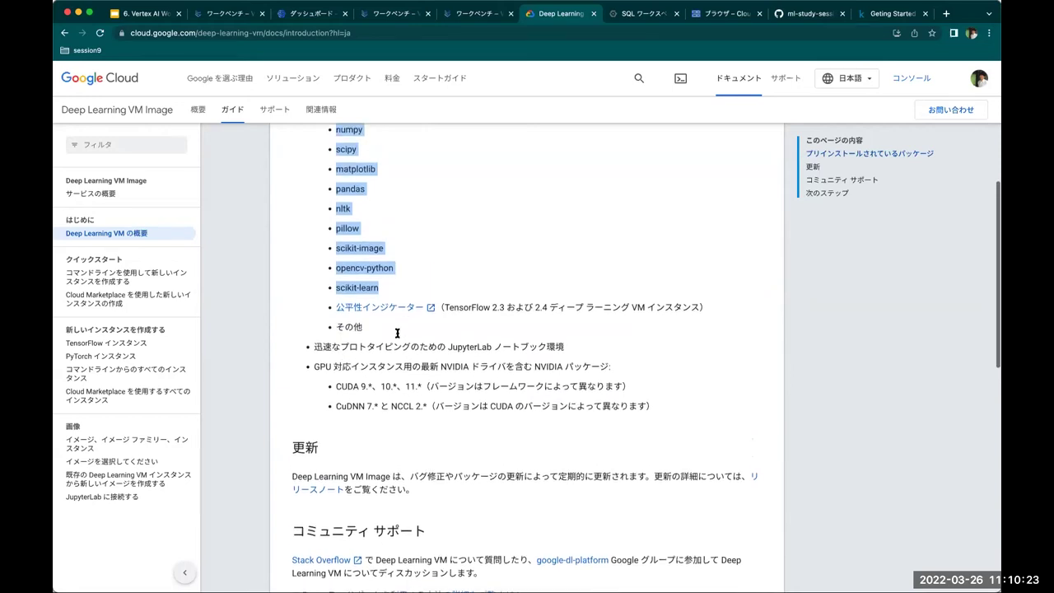
{"action": "scroll", "coordinate": [397, 335], "scroll_direction": "up", "scroll_amount": 10}
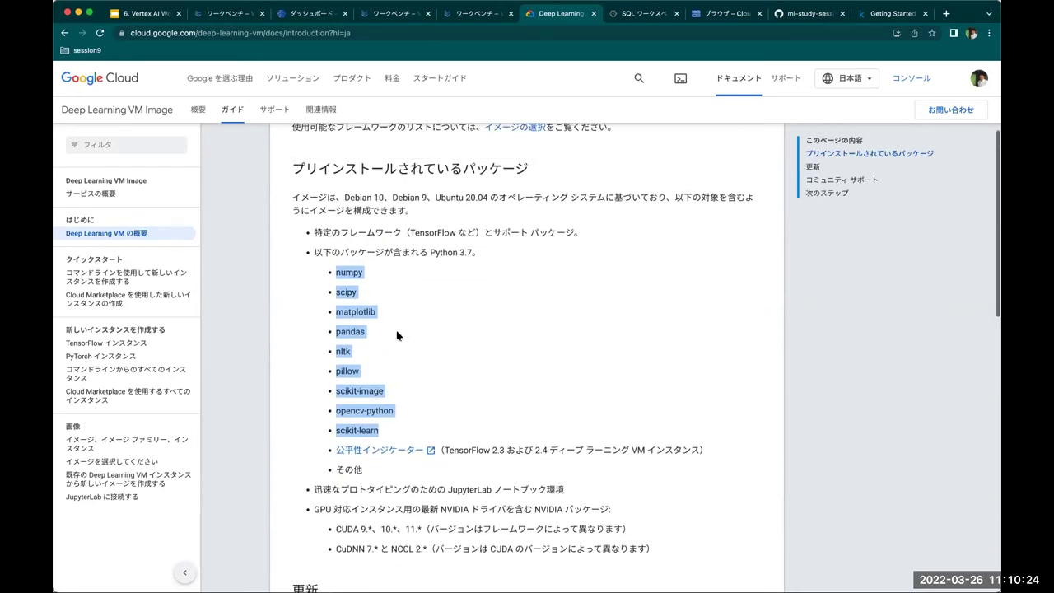
- Return to the Workbench managed notebooks and start a new managed notebook named test_1
{"action": "left_click", "coordinate": [369, 15]}
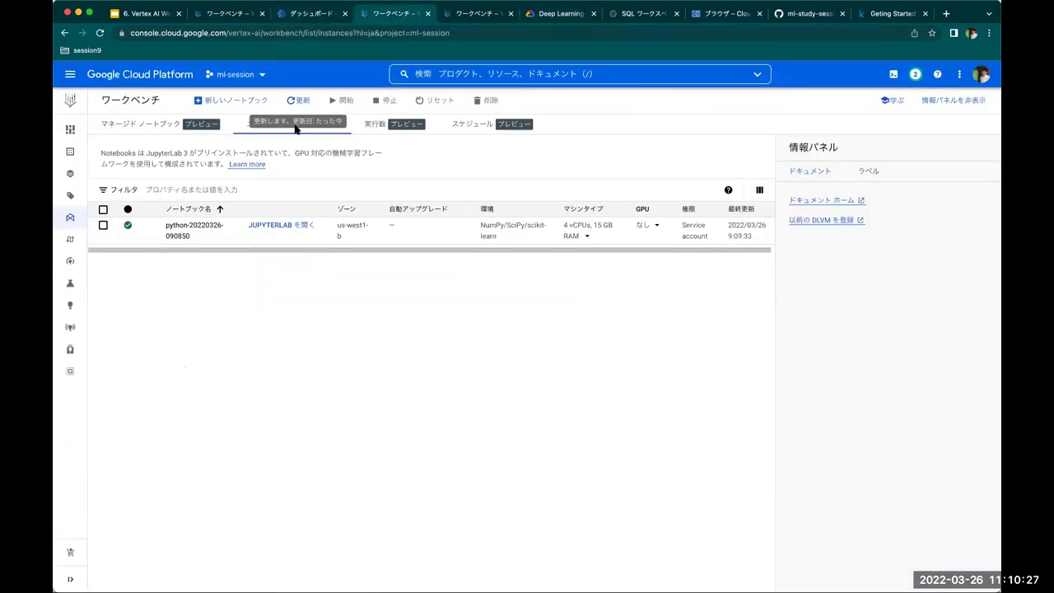
{"action": "left_click", "coordinate": [128, 128]}
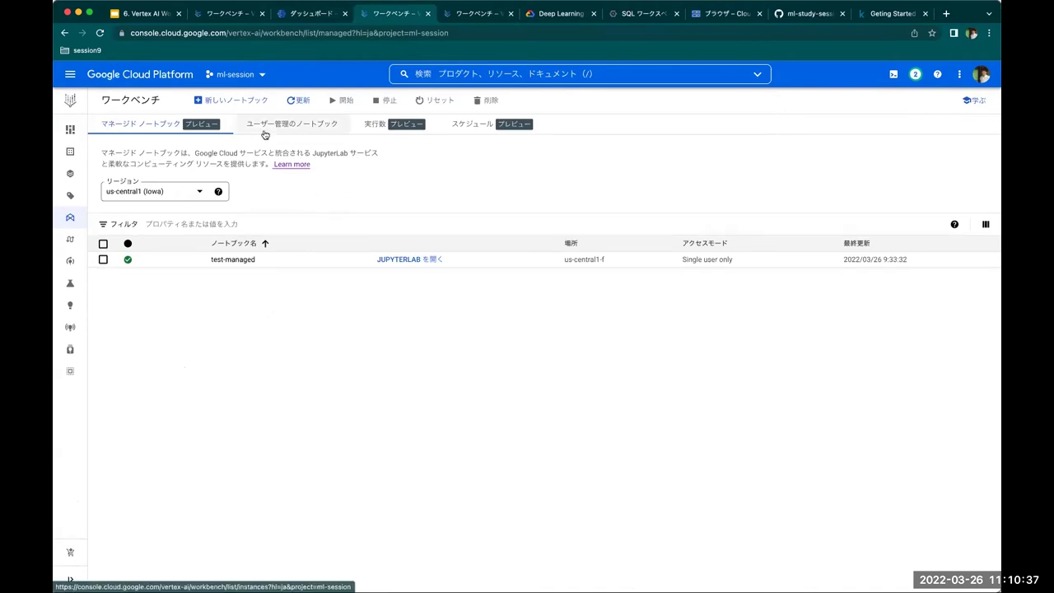
{"action": "left_click", "coordinate": [212, 101]}
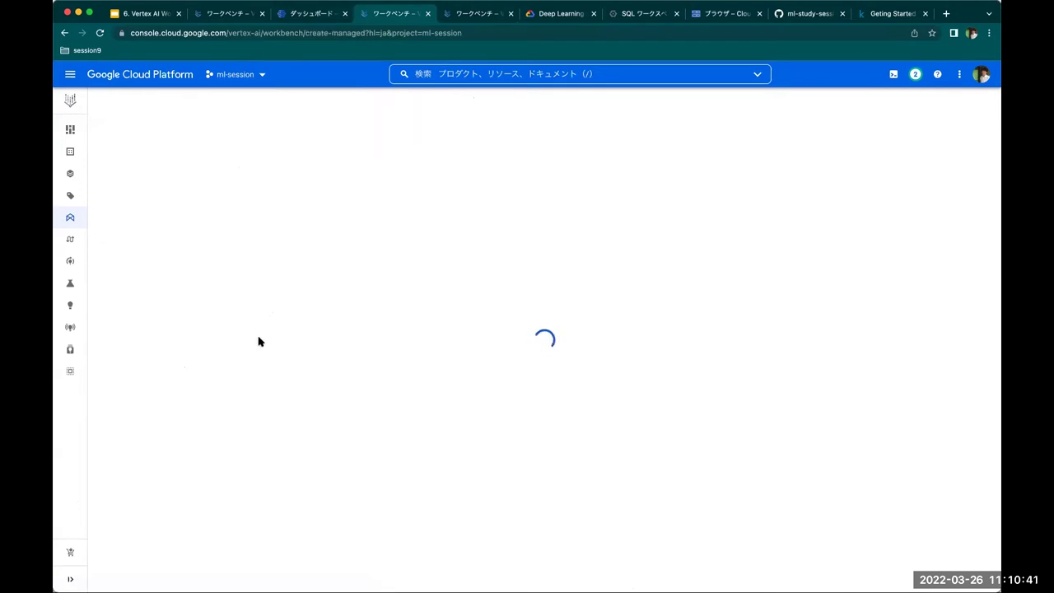
{"action": "triple_click", "coordinate": [254, 139]}
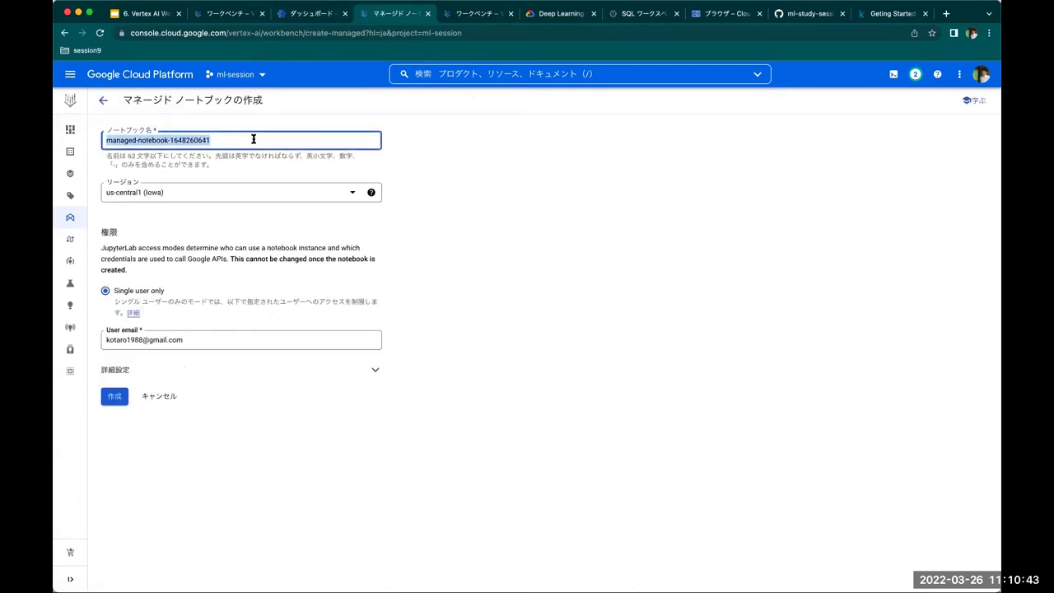
{"action": "type", "text": "test_1"}
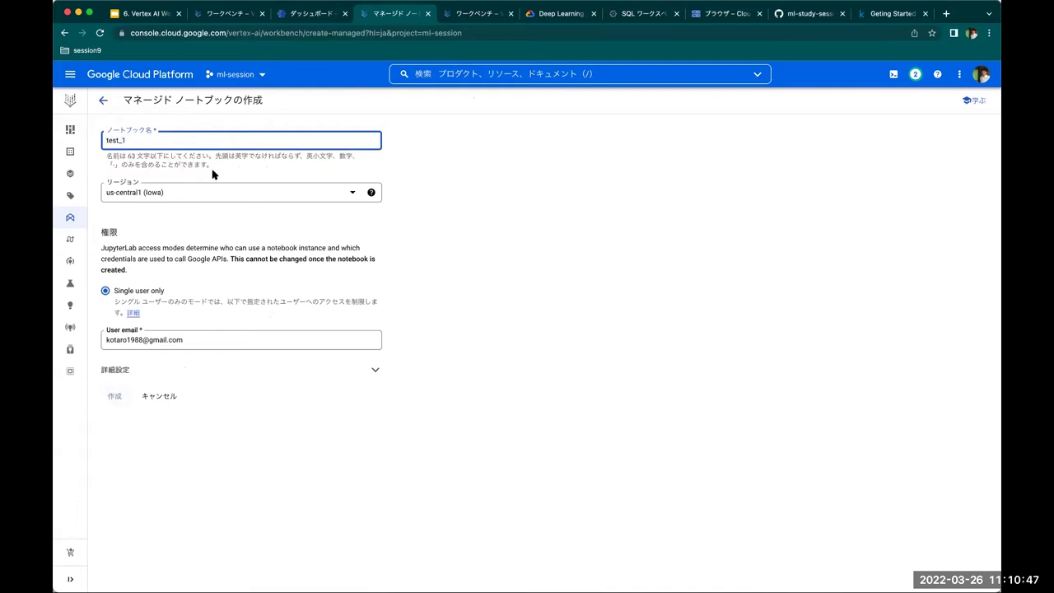
- Expand the notebook's advanced settings, review the N1 standard machine types and choose n1-standard-4 (4 vCPUs, 15 GB RAM)
{"action": "left_click", "coordinate": [113, 371]}
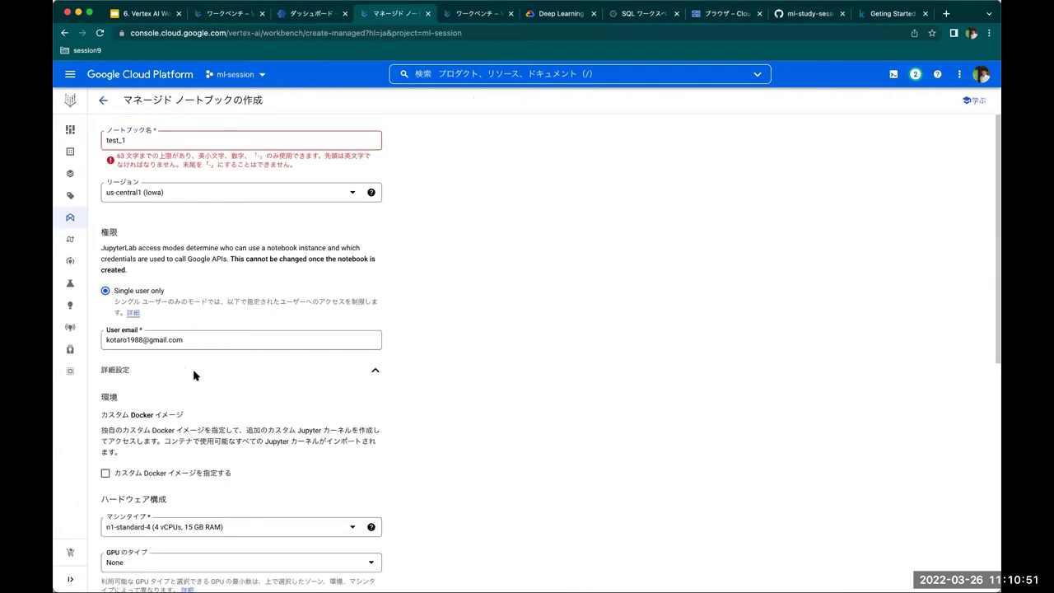
{"action": "scroll", "coordinate": [142, 283], "scroll_direction": "down", "scroll_amount": 3}
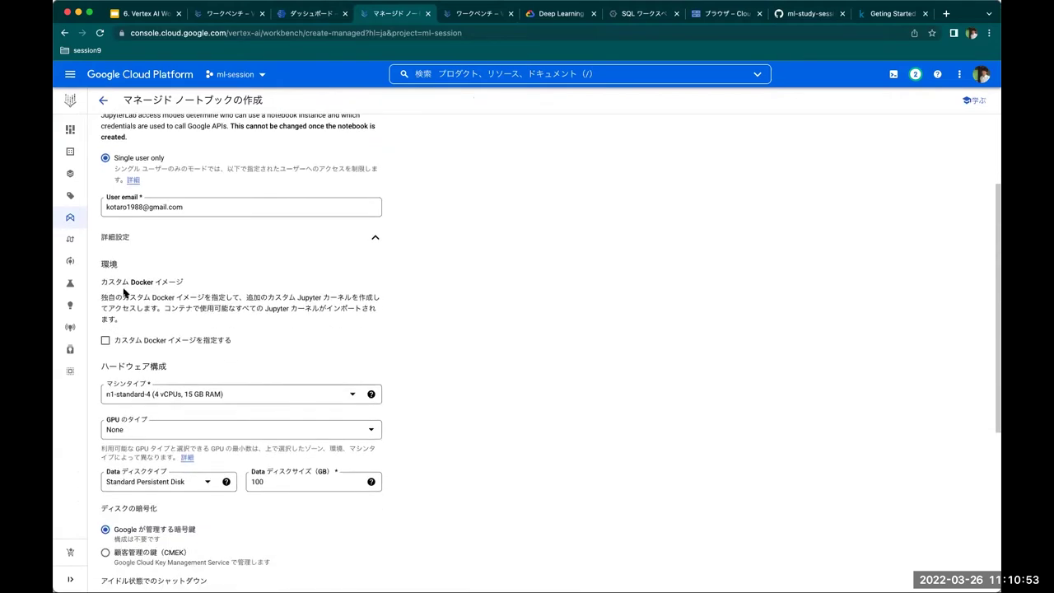
{"action": "scroll", "coordinate": [131, 341], "scroll_direction": "down", "scroll_amount": 1}
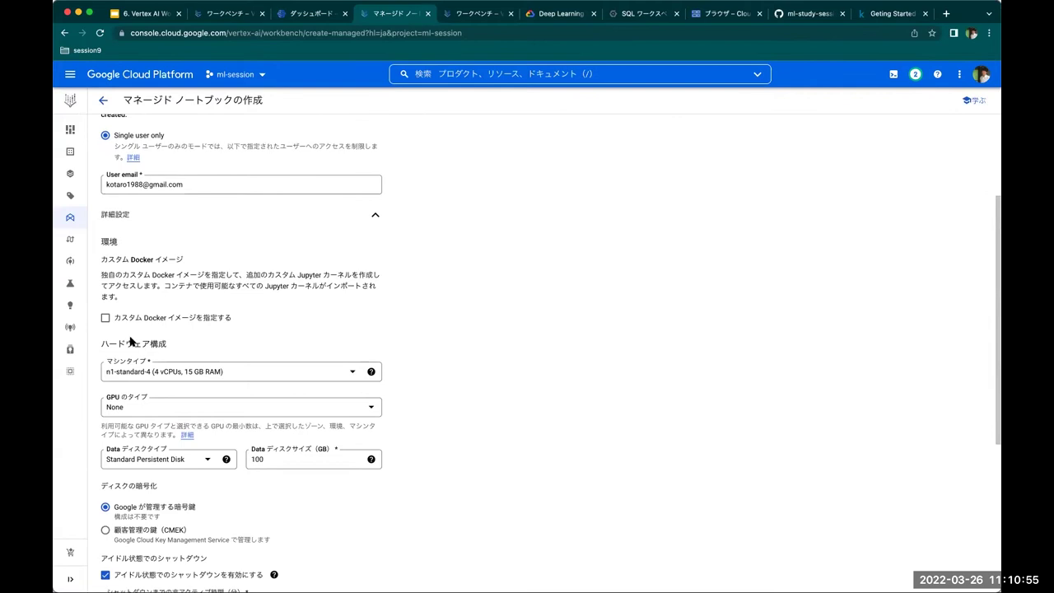
{"action": "scroll", "coordinate": [123, 347], "scroll_direction": "down", "scroll_amount": 1}
{"action": "left_click", "coordinate": [183, 348]}
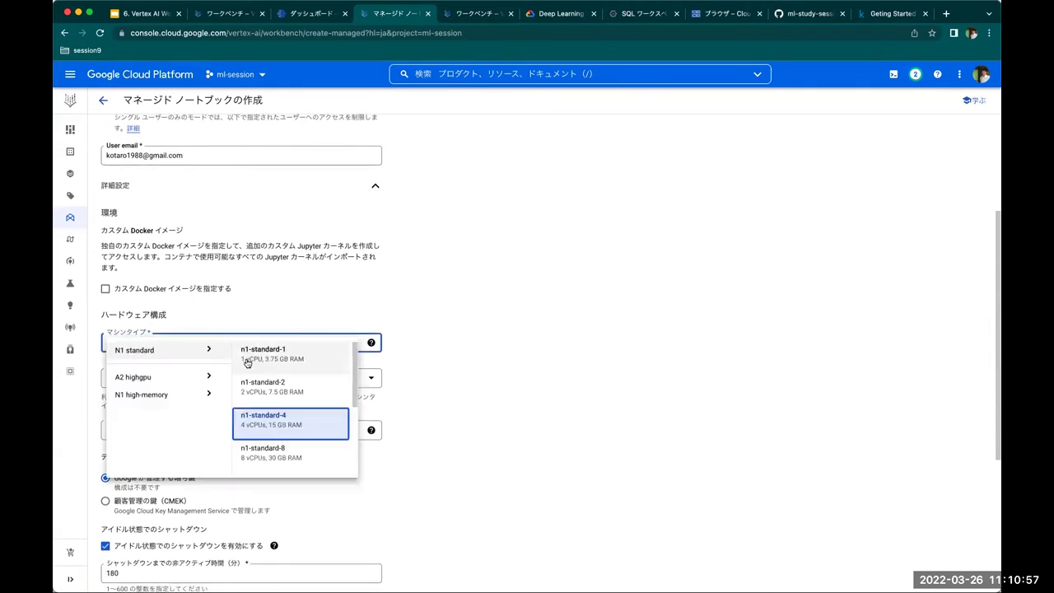
{"action": "scroll", "coordinate": [284, 404], "scroll_direction": "down", "scroll_amount": 4}
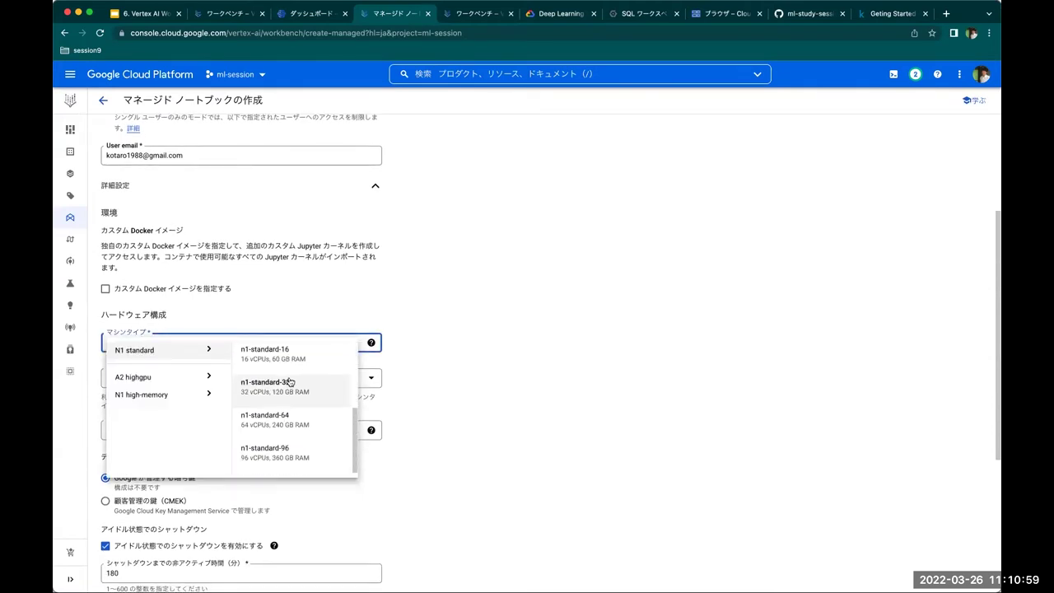
{"action": "scroll", "coordinate": [290, 382], "scroll_direction": "up", "scroll_amount": 4}
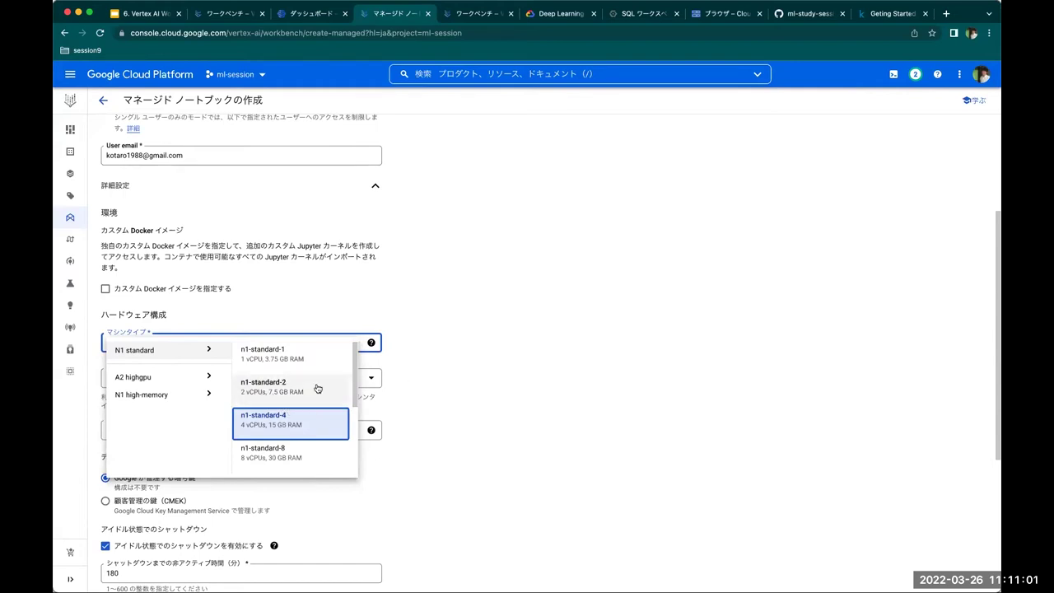
{"action": "left_click", "coordinate": [279, 428]}
- Try NVIDIA Tesla P100 as the notebook's GPU type and set it back to None
{"action": "scroll", "coordinate": [502, 372], "scroll_direction": "down", "scroll_amount": 1}
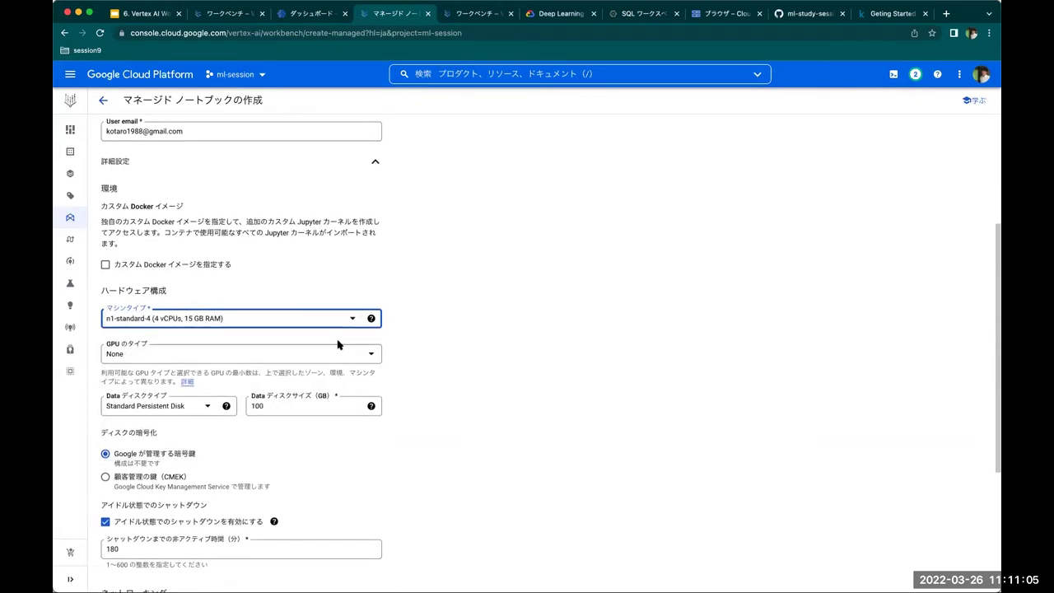
{"action": "scroll", "coordinate": [279, 352], "scroll_direction": "down", "scroll_amount": 1}
{"action": "scroll", "coordinate": [259, 281], "scroll_direction": "down", "scroll_amount": 1}
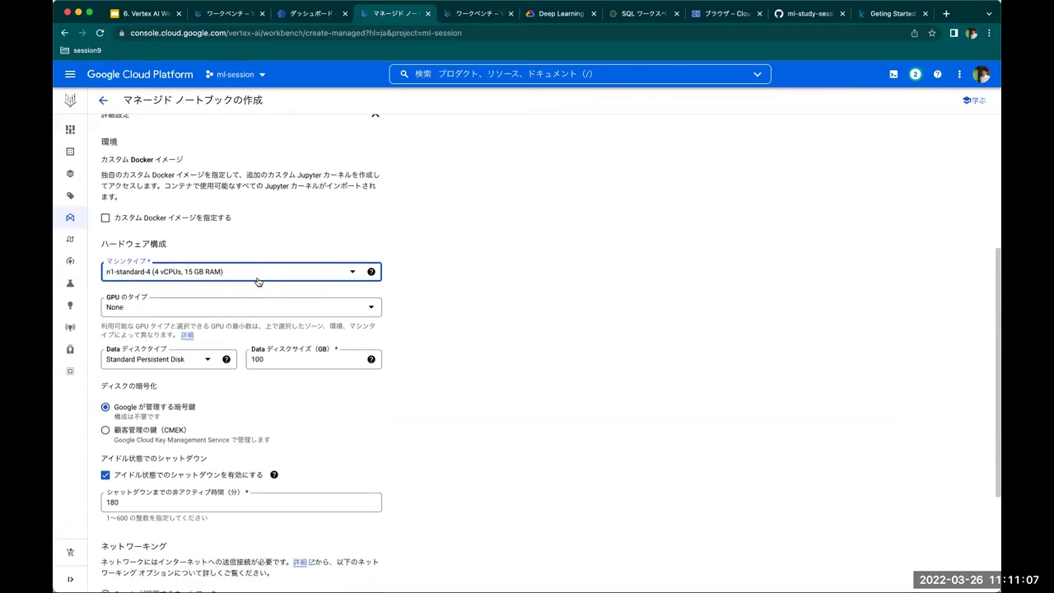
{"action": "left_click", "coordinate": [184, 307]}
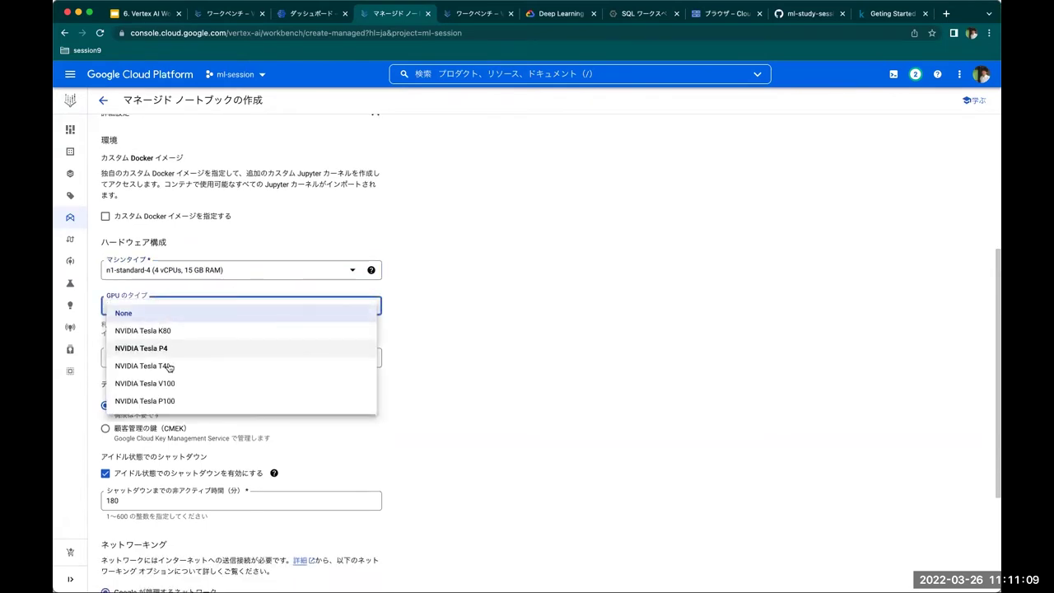
{"action": "left_click", "coordinate": [171, 401]}
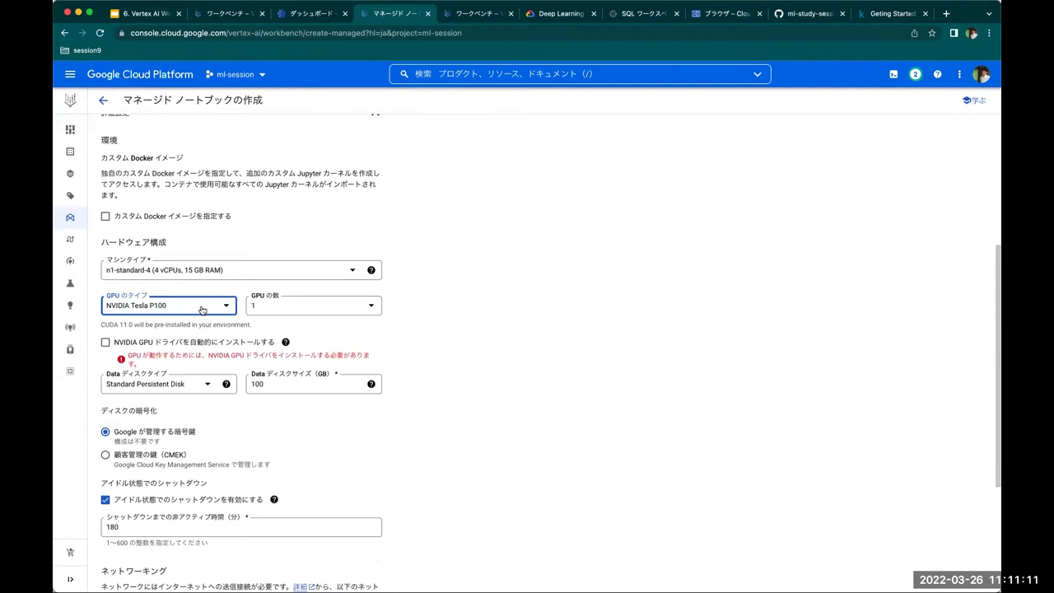
{"action": "left_click", "coordinate": [201, 310]}
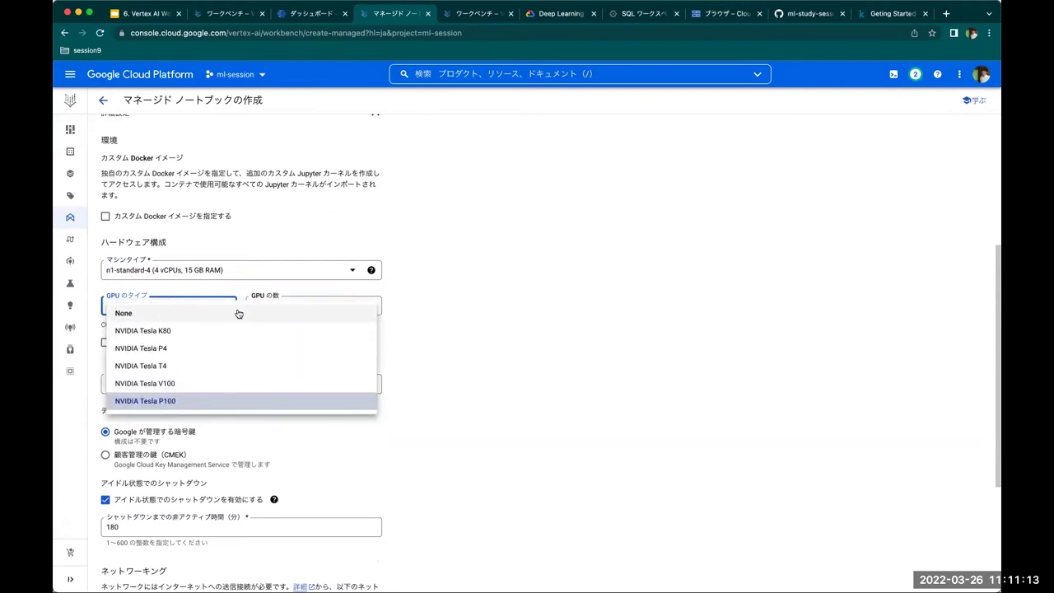
{"action": "left_click", "coordinate": [238, 313]}
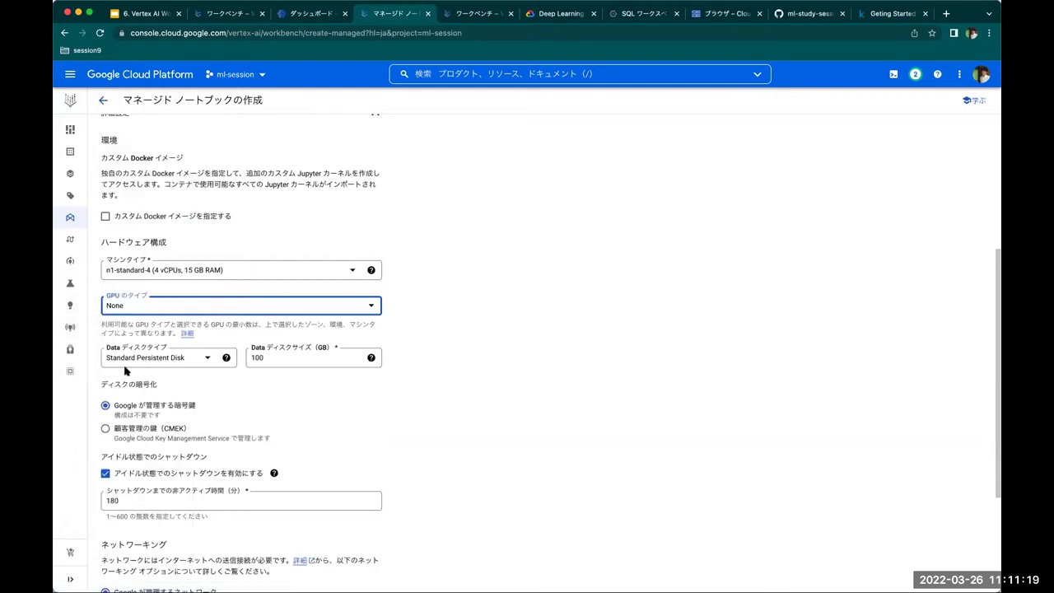
- Review the disk, idle shutdown and networking settings, and enable the terminal in the notebook's security settings
{"action": "mouse_move", "coordinate": [235, 362]}
{"action": "scroll", "coordinate": [376, 390], "scroll_direction": "down", "scroll_amount": 5}
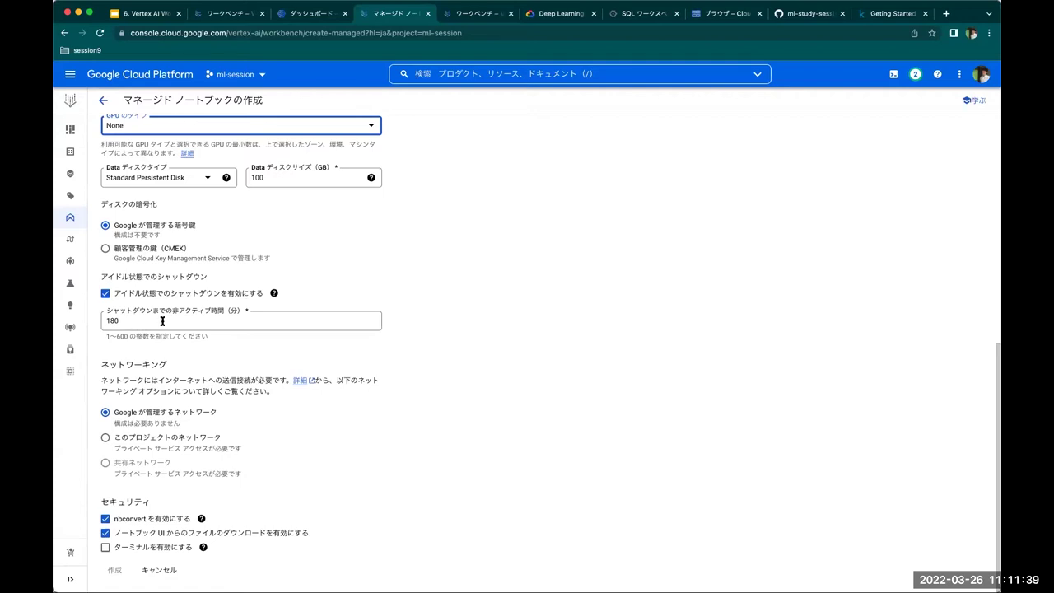
{"action": "scroll", "coordinate": [163, 409], "scroll_direction": "up", "scroll_amount": 2}
{"action": "scroll", "coordinate": [158, 436], "scroll_direction": "down", "scroll_amount": 2}
{"action": "left_click", "coordinate": [105, 547]}
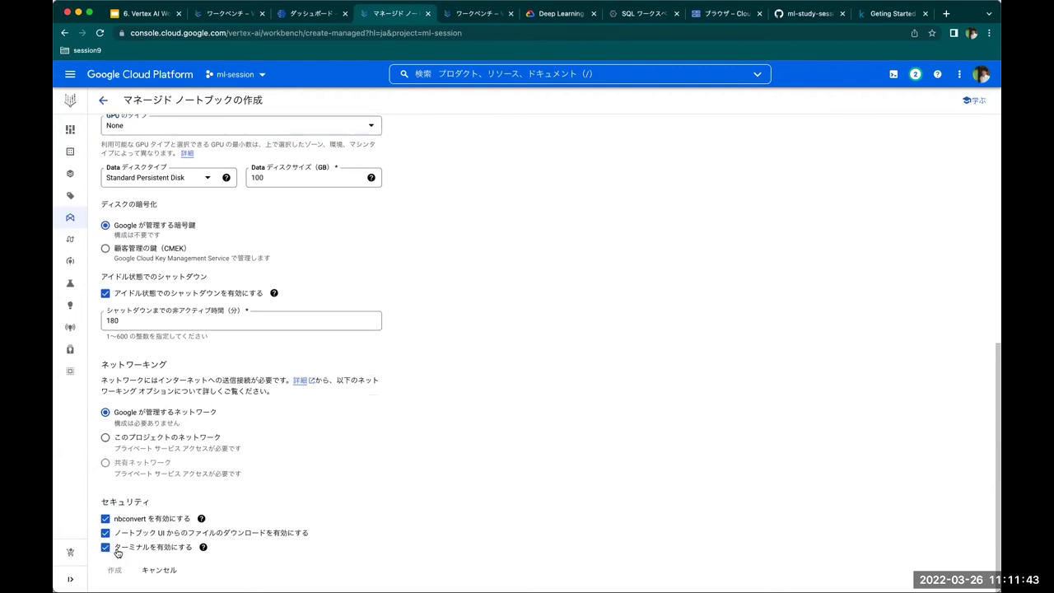
- Change the notebook name to test-1 and create the managed notebook
{"action": "scroll", "coordinate": [144, 541], "scroll_direction": "up", "scroll_amount": 10}
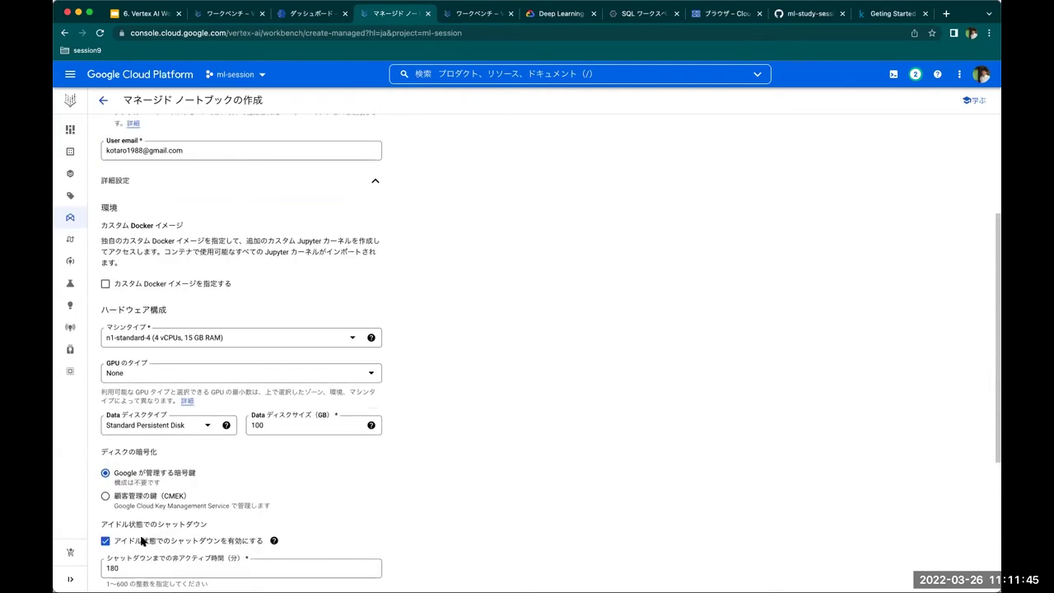
{"action": "left_click", "coordinate": [169, 141]}
{"action": "key", "text": "BackSpace"}
{"action": "key", "text": "BackSpace"}
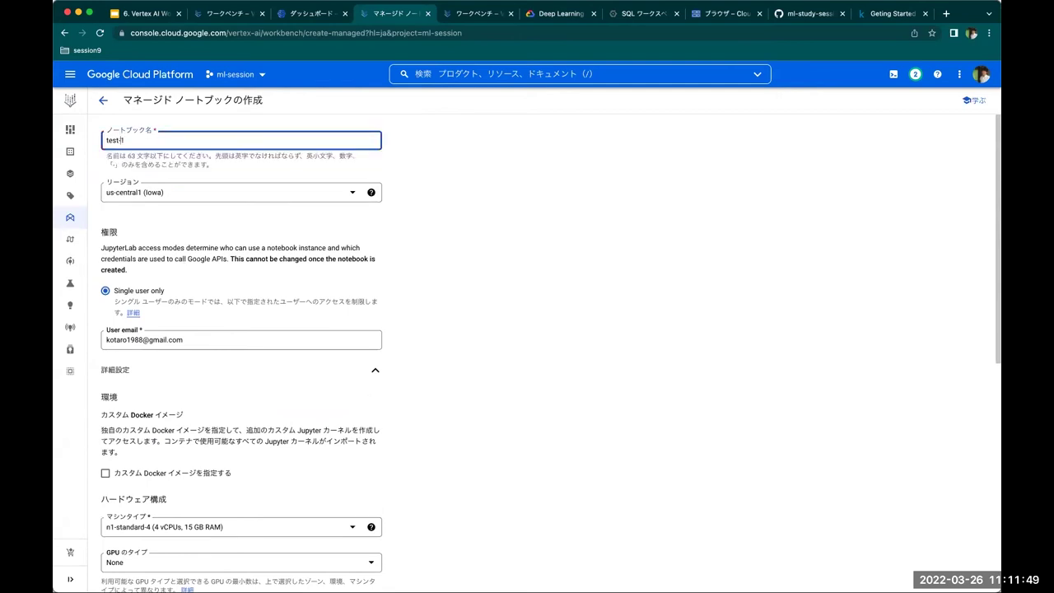
{"action": "scroll", "coordinate": [190, 202], "scroll_direction": "down", "scroll_amount": 8}
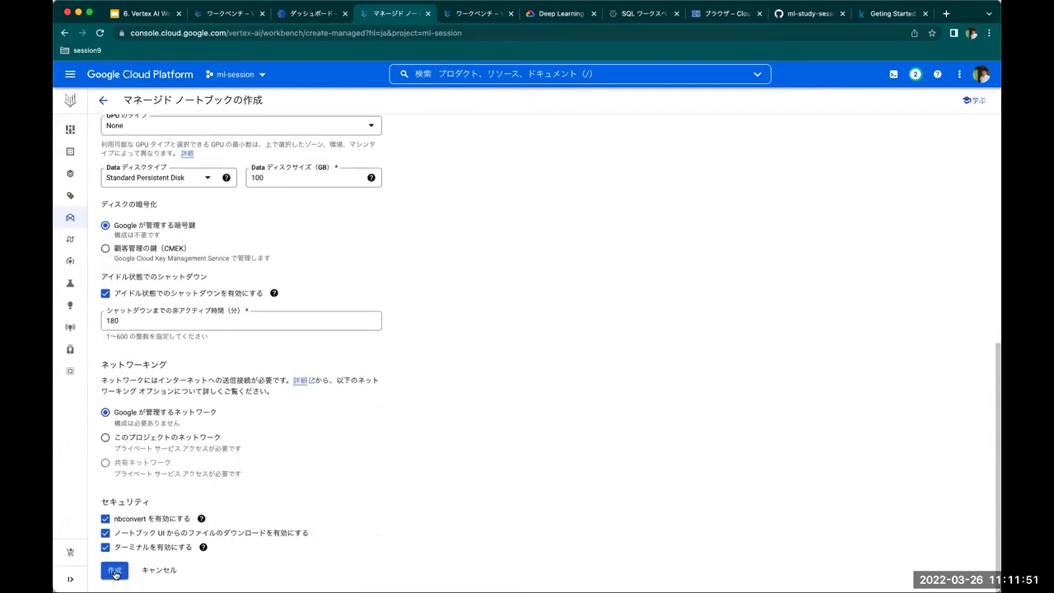
{"action": "left_click", "coordinate": [115, 571]}
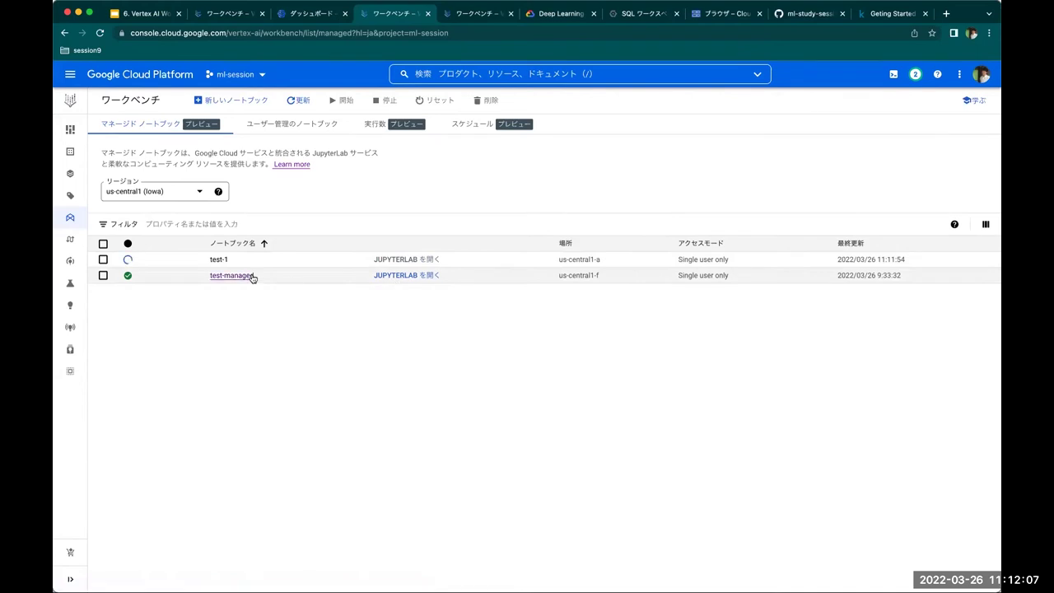
- Open JupyterLab for the test-managed notebook, and view its local files and Google Cloud Storage files
{"action": "left_click", "coordinate": [407, 277]}
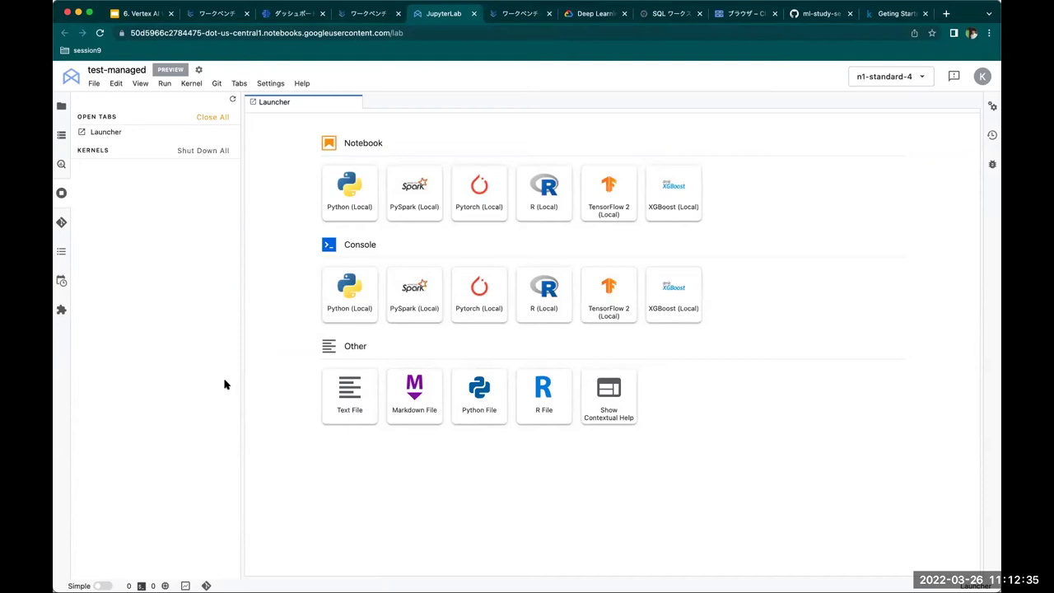
{"action": "left_click", "coordinate": [61, 108]}
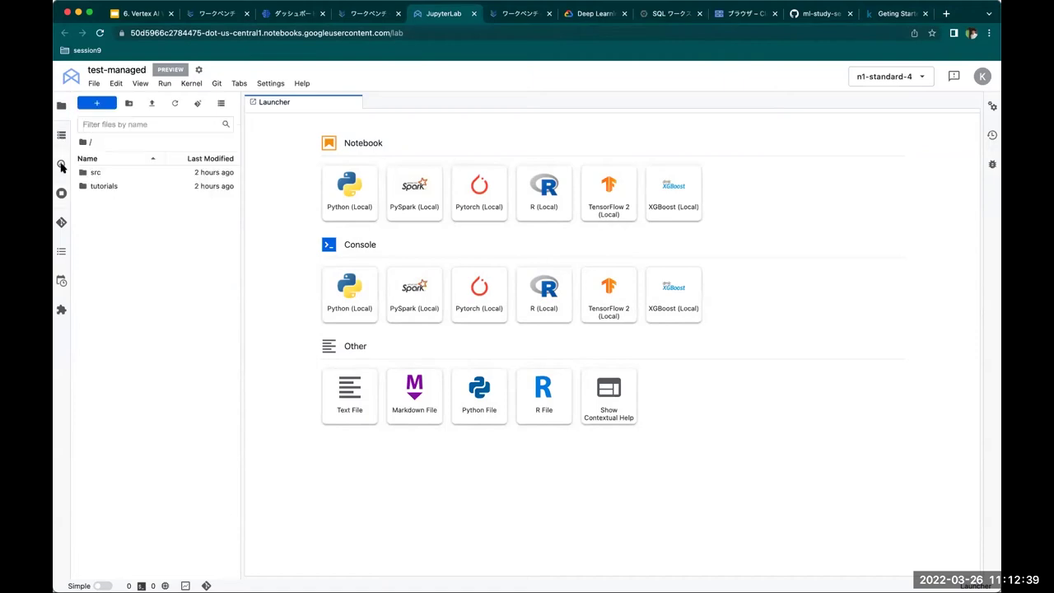
{"action": "left_click", "coordinate": [61, 137]}
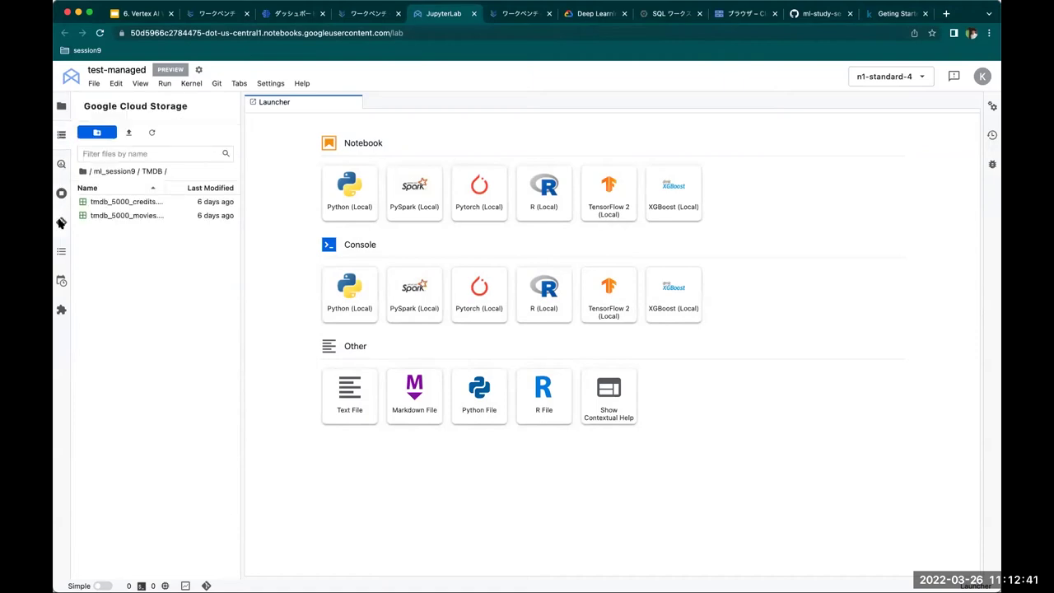
- Look through JupyterLab's local files, Git, running kernels, Google Cloud Storage, BigQuery and scheduler views
{"action": "left_click", "coordinate": [60, 115]}
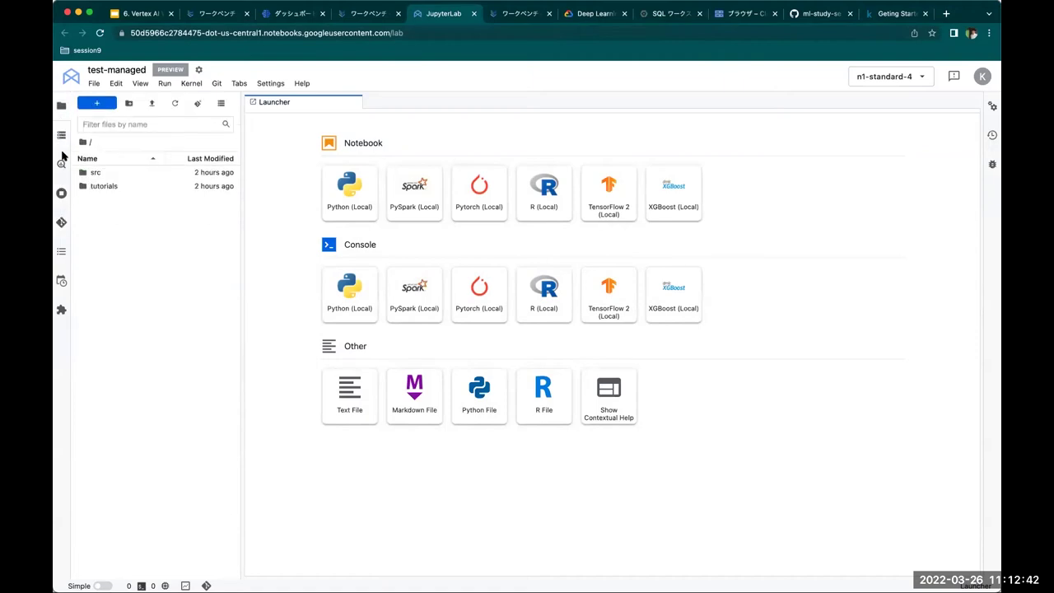
{"action": "left_click", "coordinate": [62, 223]}
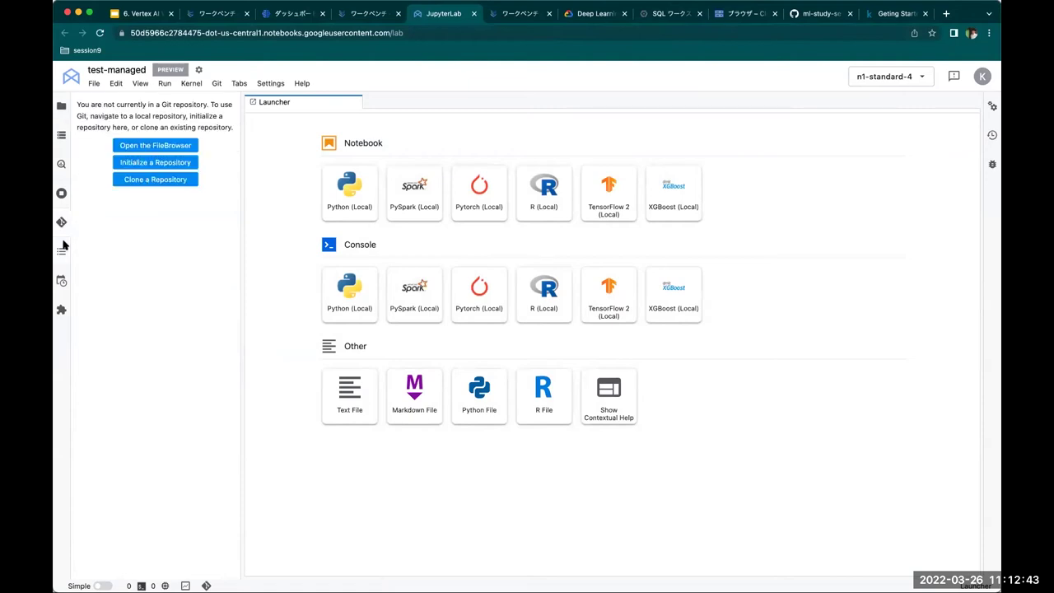
{"action": "left_click", "coordinate": [61, 193]}
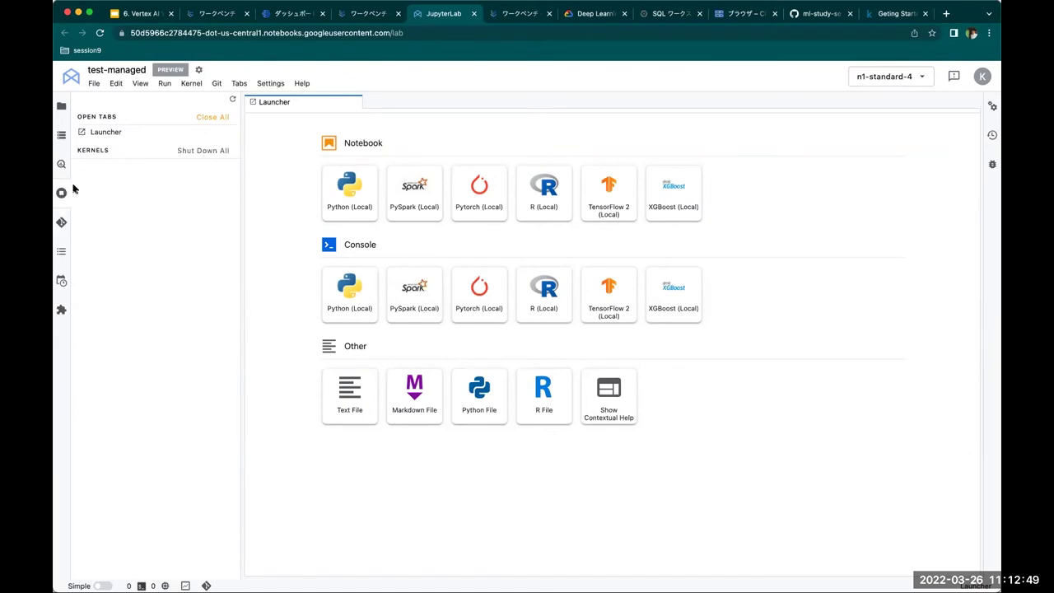
{"action": "left_click", "coordinate": [62, 137]}
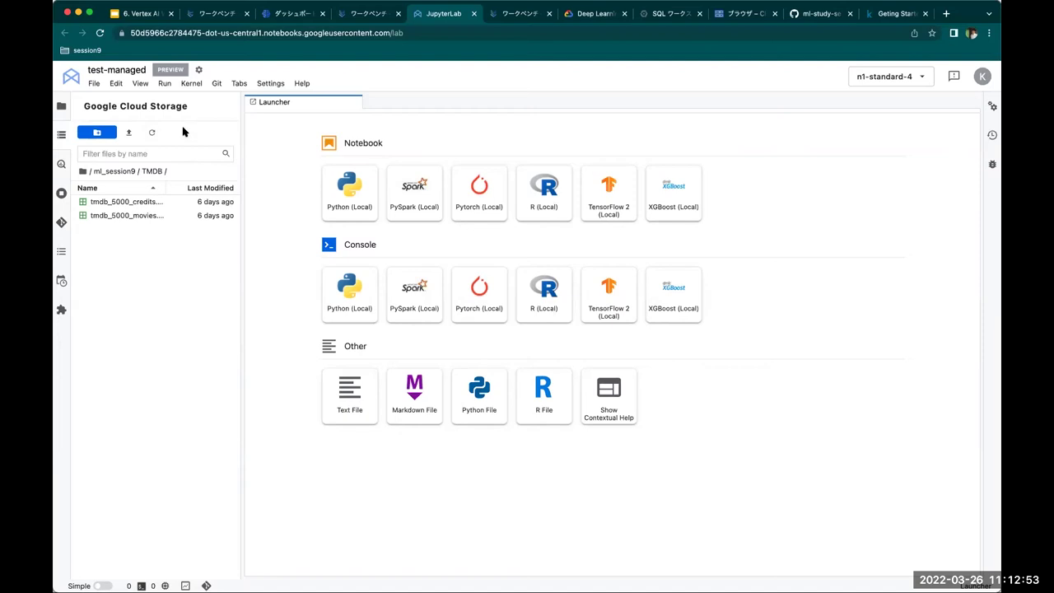
{"action": "left_click", "coordinate": [61, 167]}
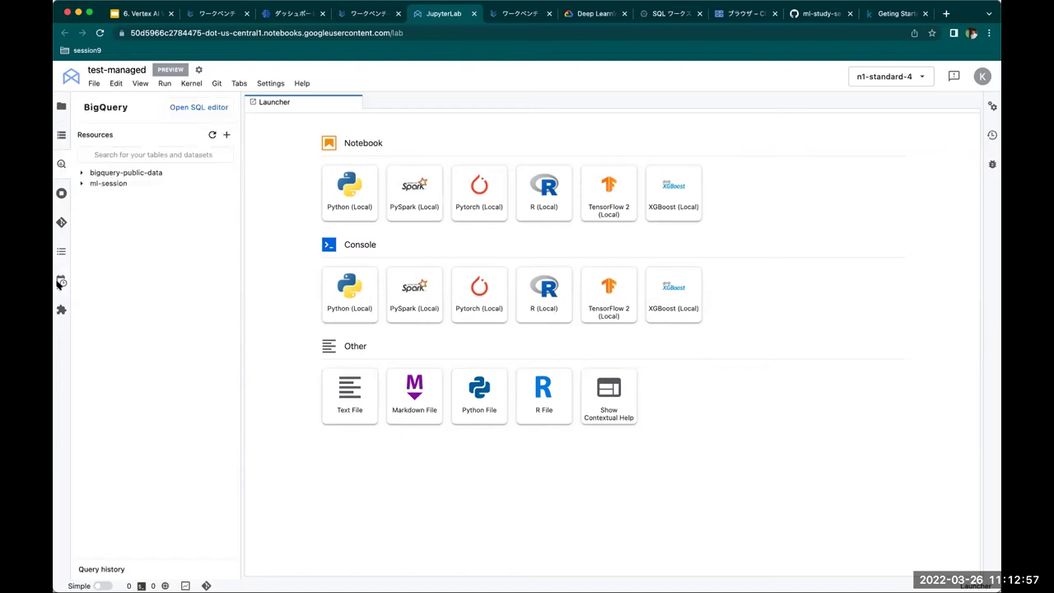
{"action": "left_click", "coordinate": [60, 281]}
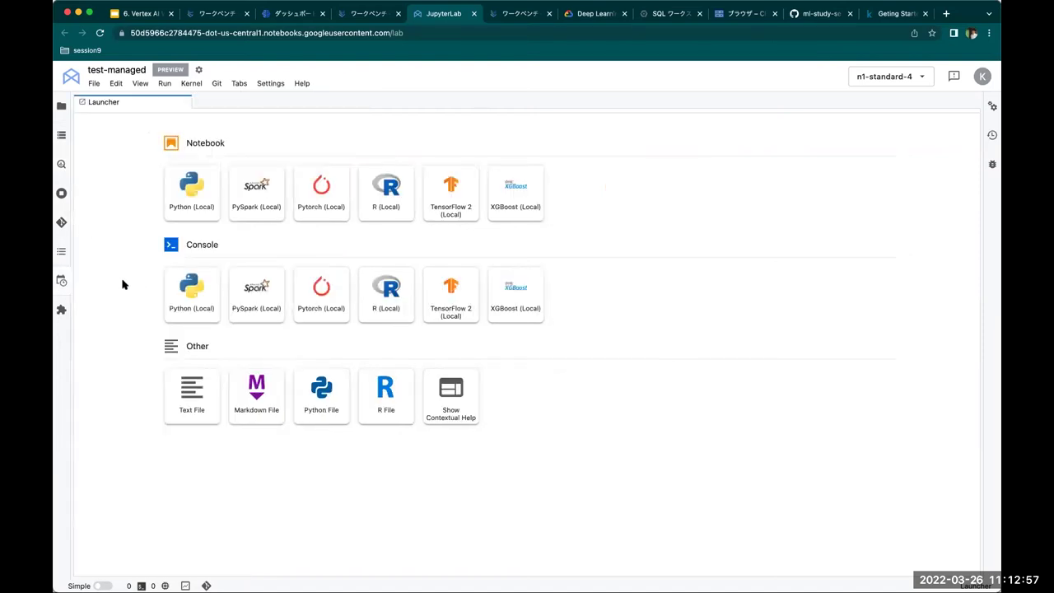
{"action": "left_click", "coordinate": [61, 164]}
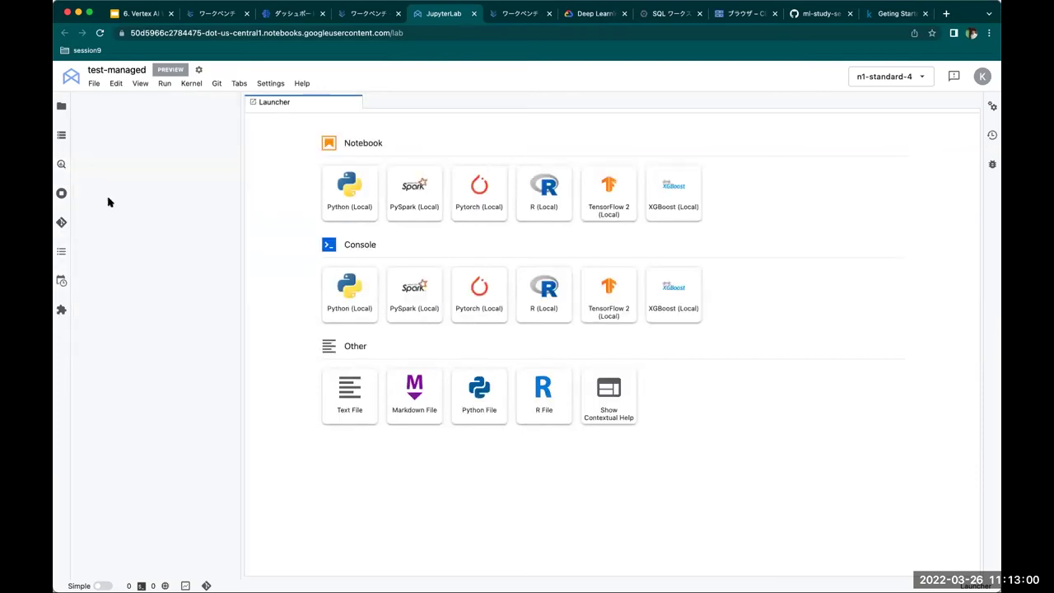
- Browse Google Cloud Storage in JupyterLab from the root folder into the ml_session9 bucket
{"action": "left_click", "coordinate": [61, 137]}
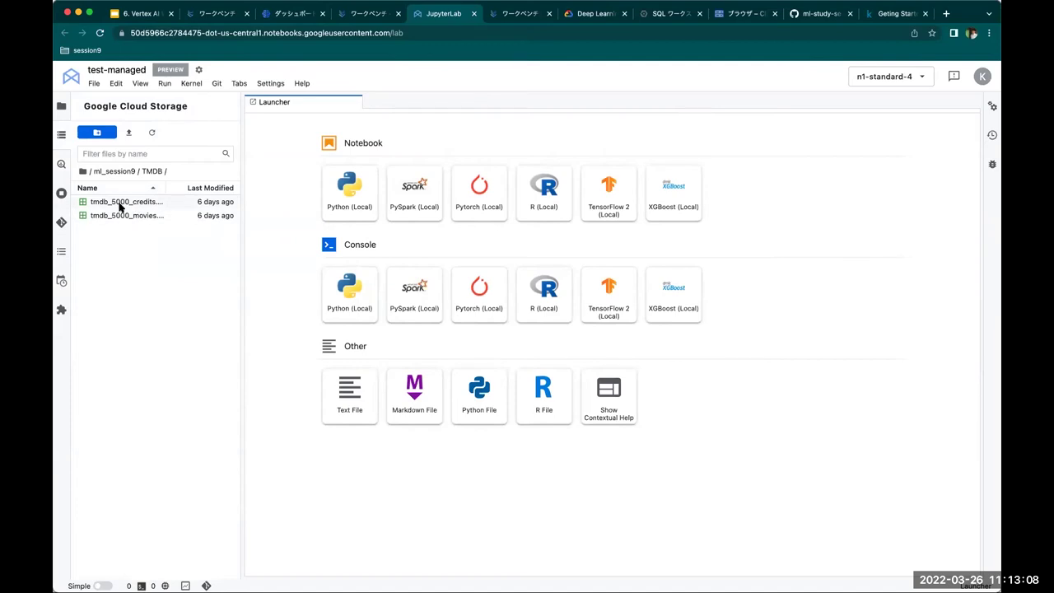
{"action": "left_click", "coordinate": [83, 172]}
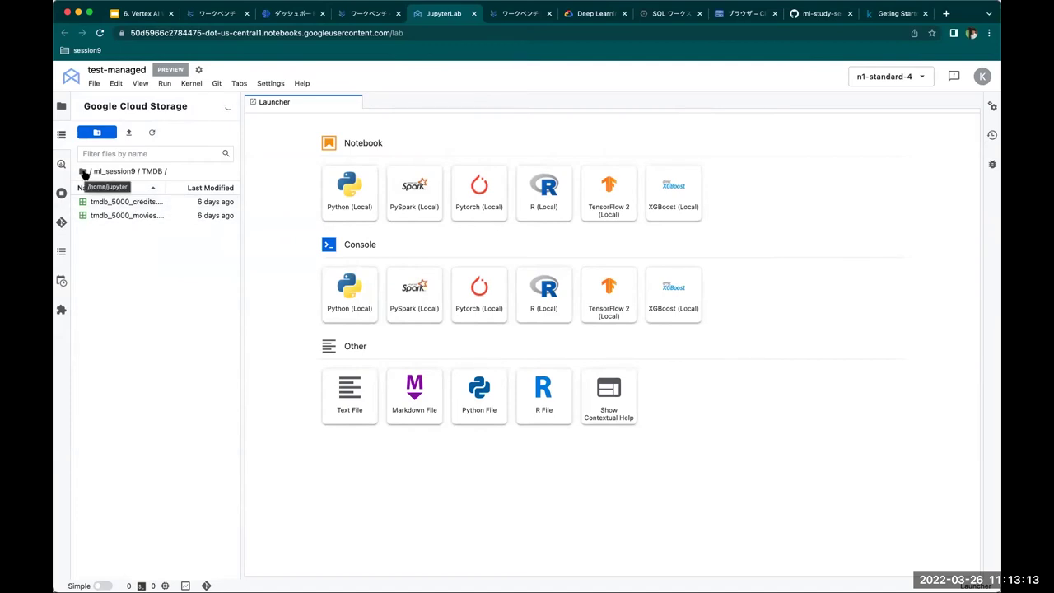
{"action": "left_click", "coordinate": [83, 171]}
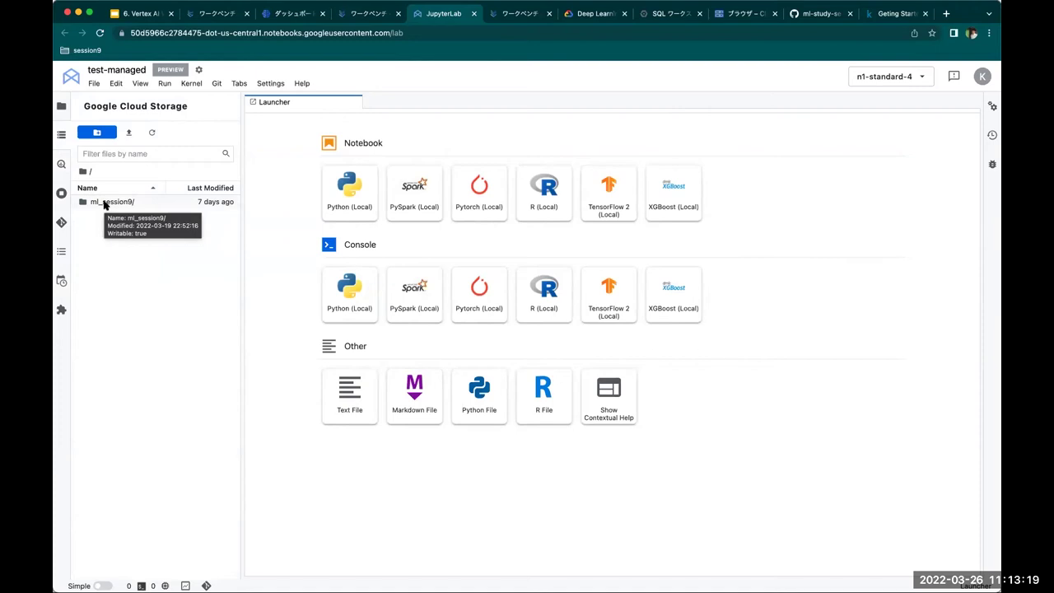
{"action": "double_click", "coordinate": [103, 203]}
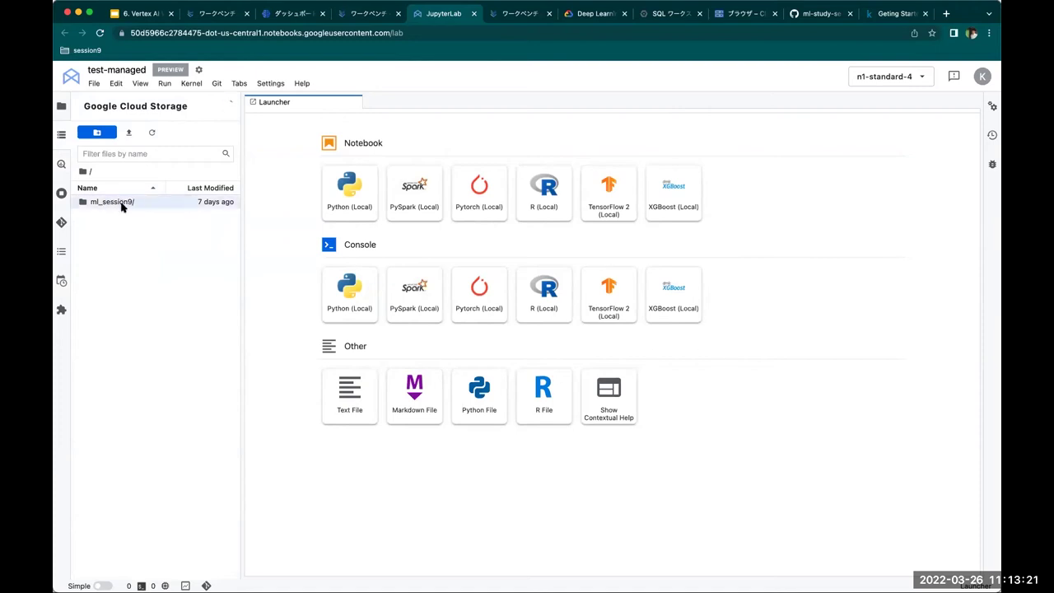
{"action": "left_click", "coordinate": [121, 205]}
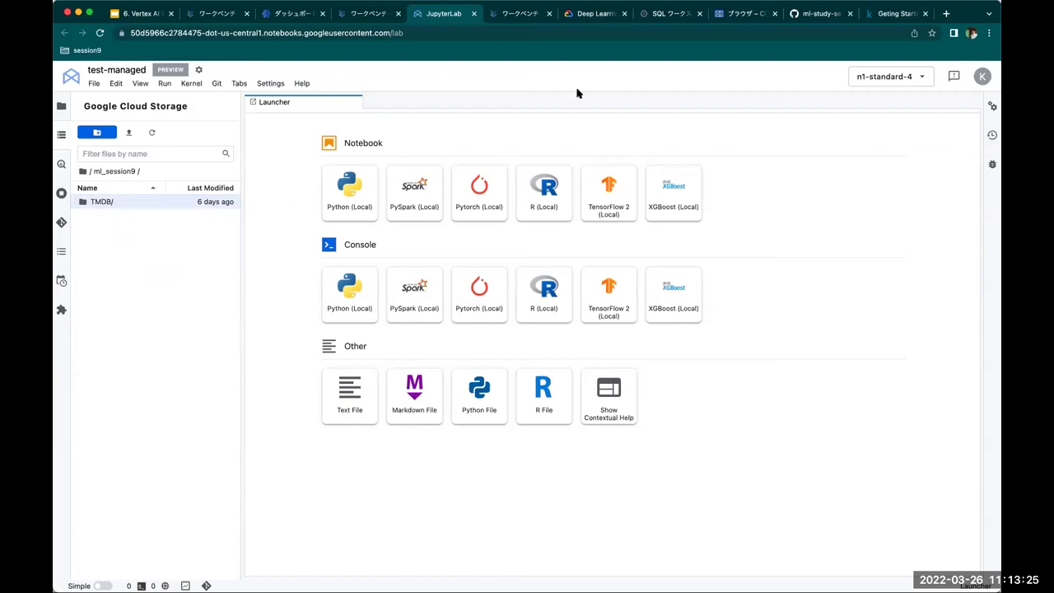
- Switch to the Cloud Storage console and open the TMDB folder in the ml_session9 bucket for comparison
{"action": "left_click", "coordinate": [739, 14]}
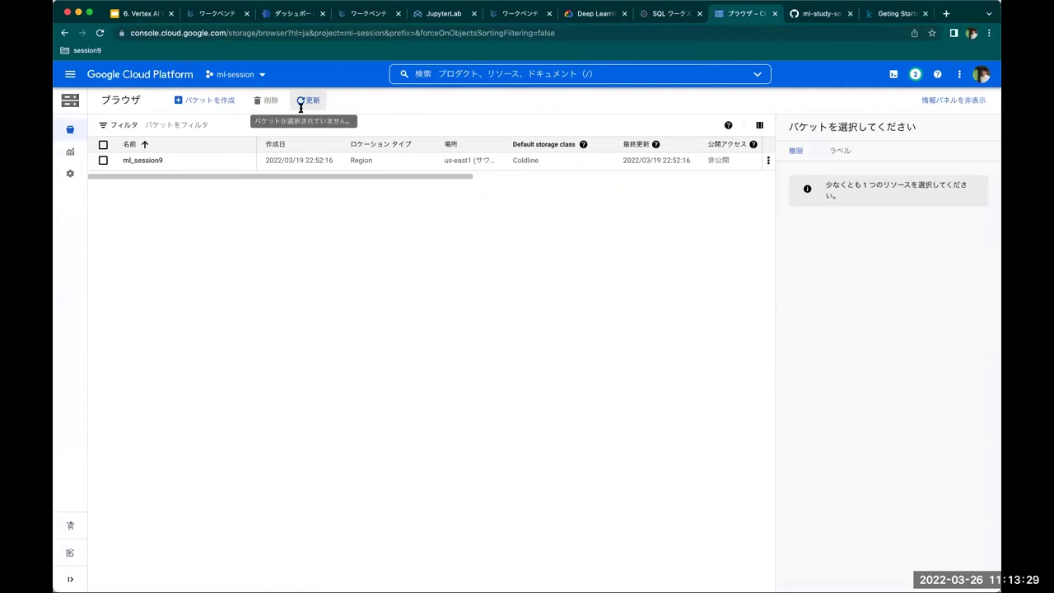
{"action": "left_click", "coordinate": [146, 161]}
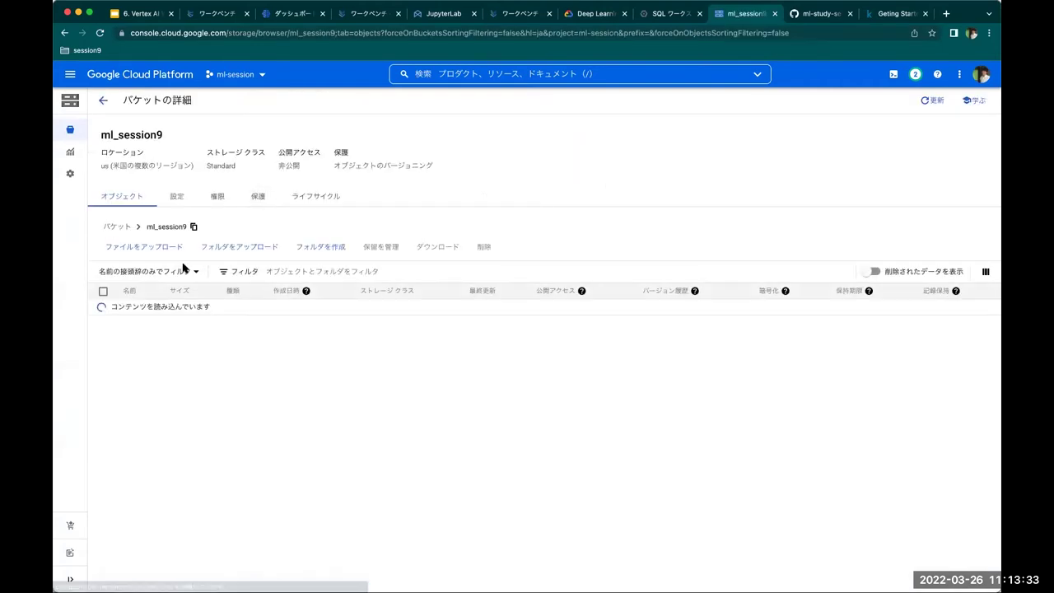
{"action": "left_click", "coordinate": [144, 308]}
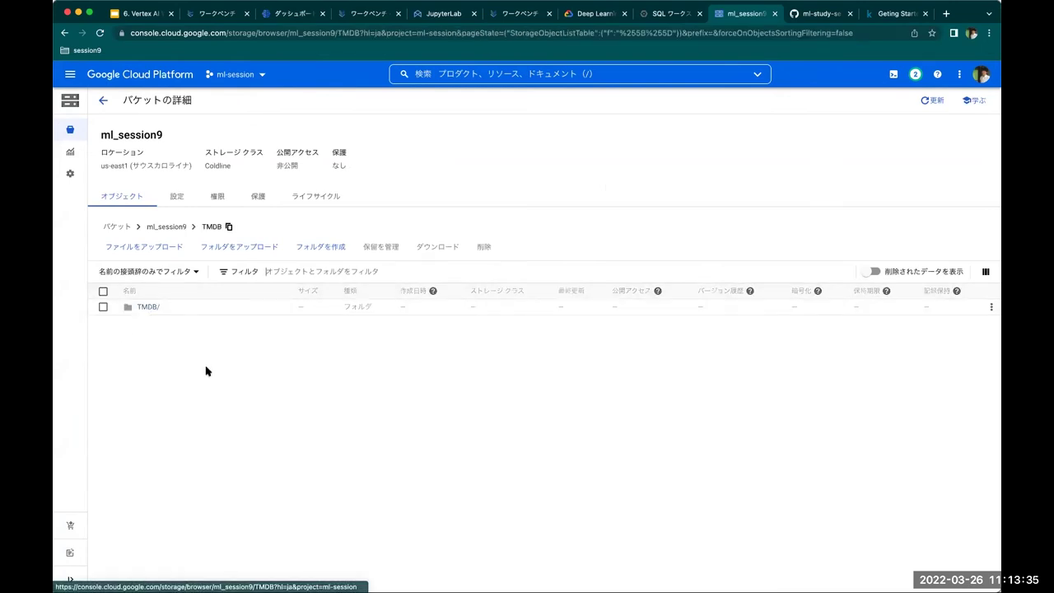
- Return to JupyterLab and expand the ml-session project's session9 dataset in the BigQuery resources
{"action": "left_click", "coordinate": [219, 12]}
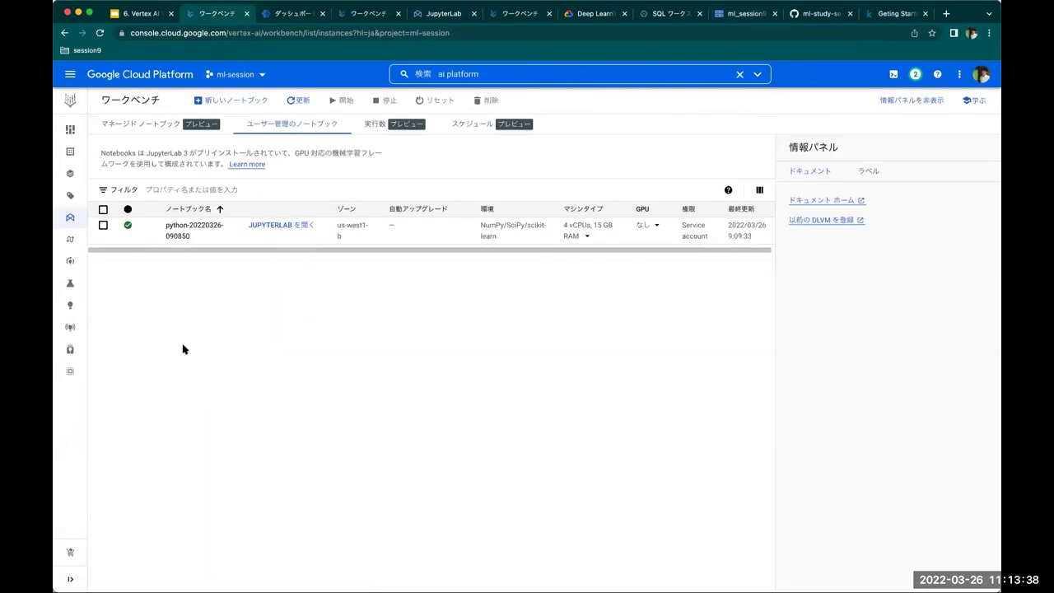
{"action": "left_click", "coordinate": [305, 18]}
{"action": "left_click", "coordinate": [367, 21]}
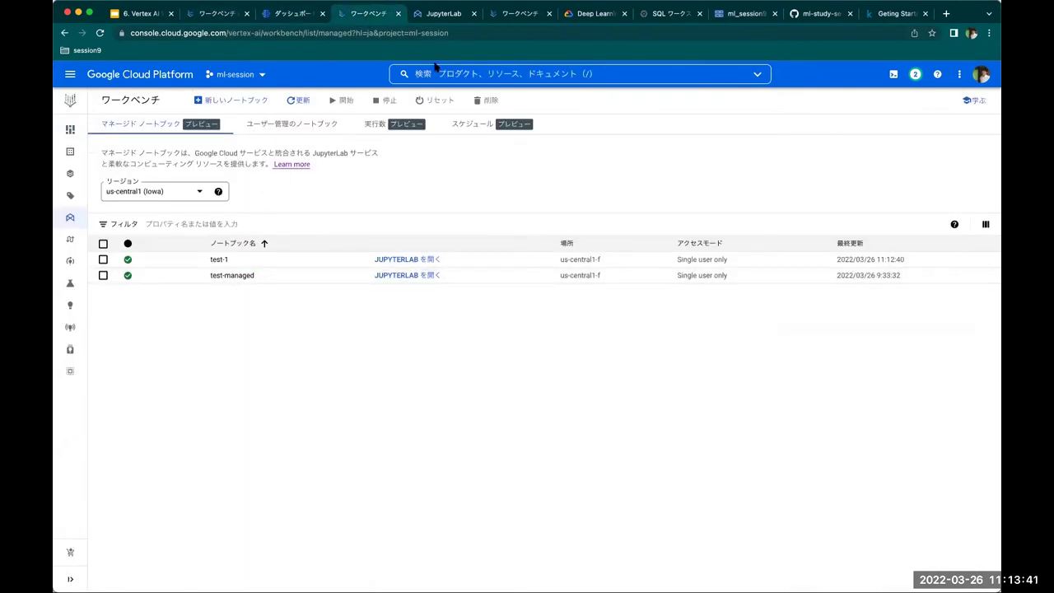
{"action": "left_click", "coordinate": [429, 17]}
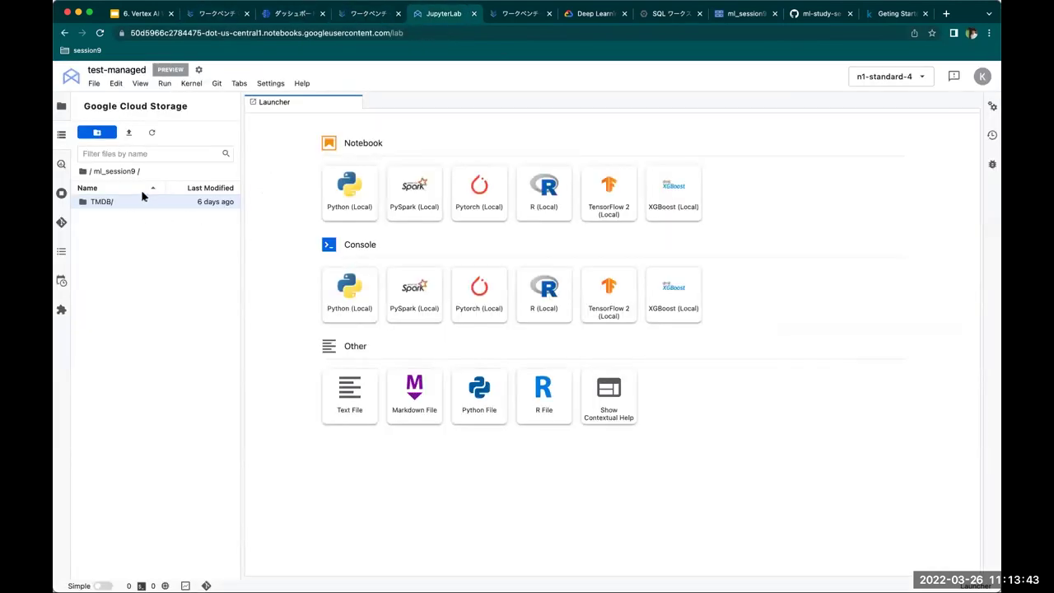
{"action": "left_click", "coordinate": [62, 165]}
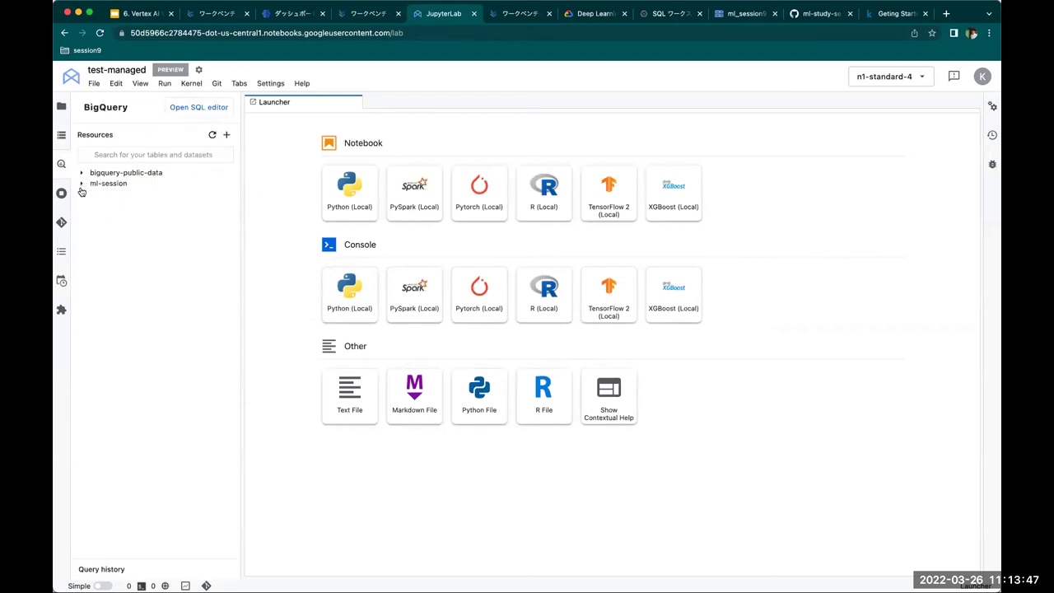
{"action": "left_click", "coordinate": [81, 184]}
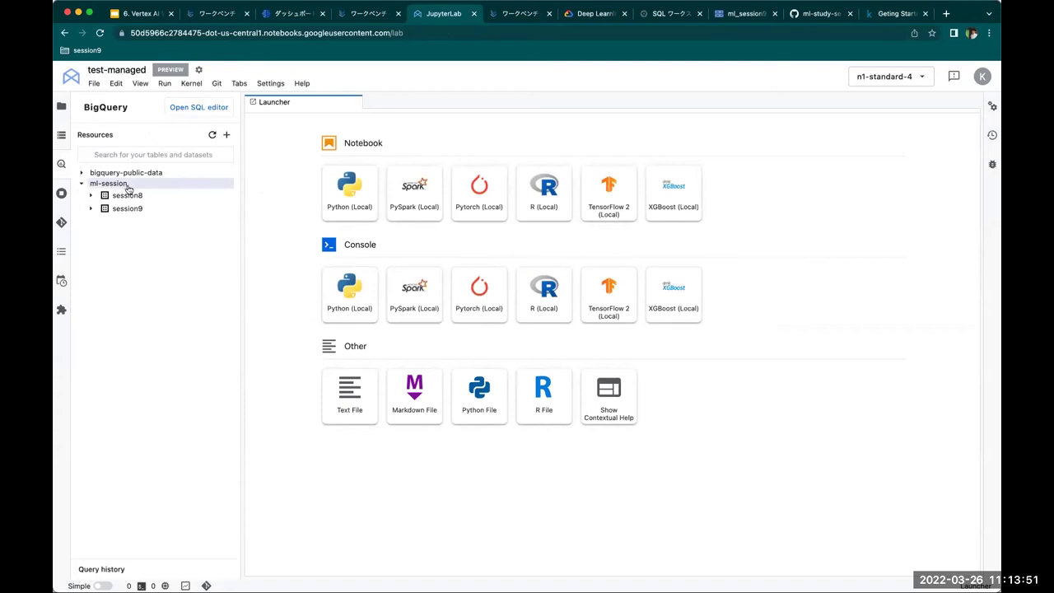
{"action": "left_click", "coordinate": [91, 209]}
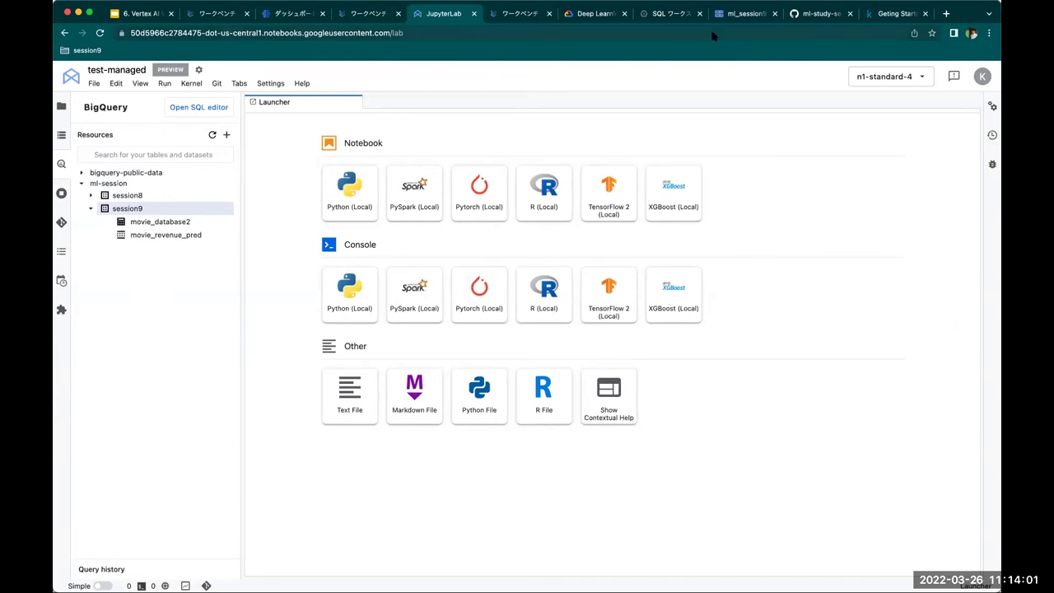
- View the ml-session datasets in the BigQuery console's explorer for comparison, and return to JupyterLab
{"action": "left_click", "coordinate": [671, 14]}
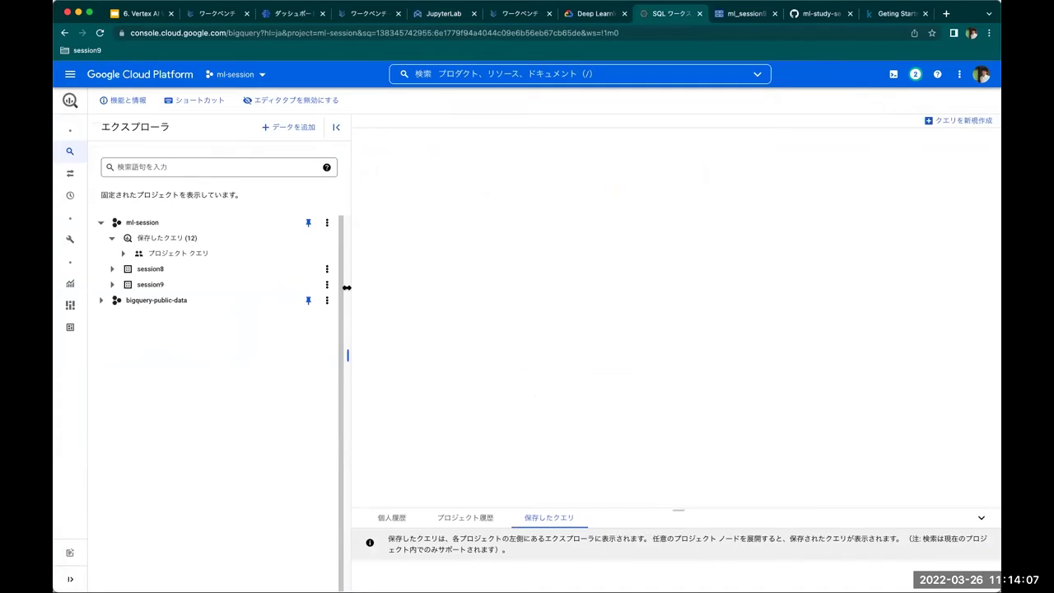
{"action": "left_click_drag", "start_coordinate": [347, 287], "coordinate": [309, 287]}
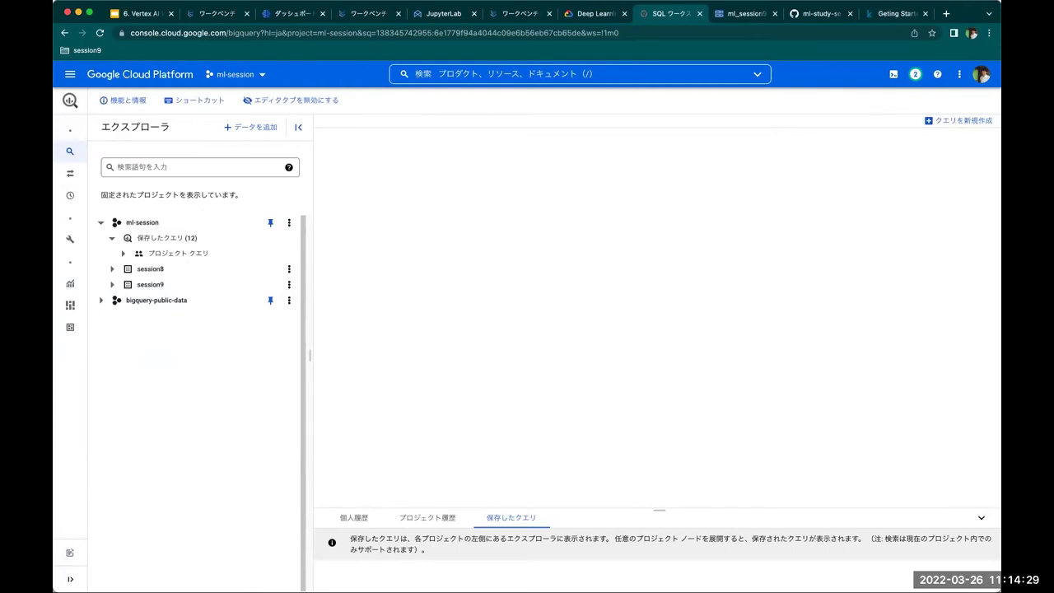
{"action": "left_click", "coordinate": [428, 14]}
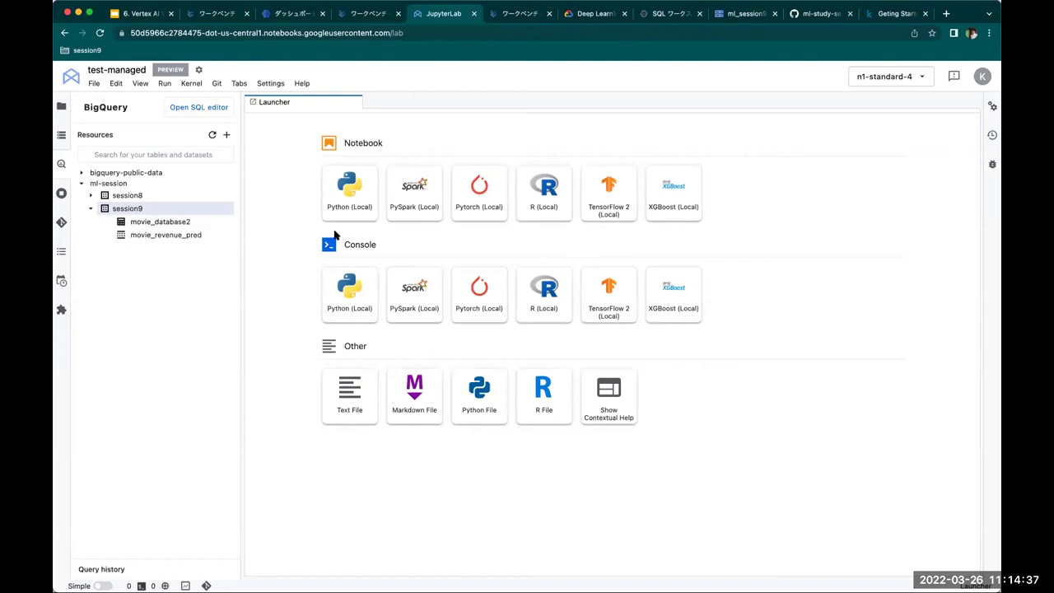
- Start cloning a Git repository in JupyterLab, and copy the HTTPS clone URL of ml-study-session from GitHub
{"action": "left_click", "coordinate": [60, 222]}
{"action": "left_click", "coordinate": [174, 183]}
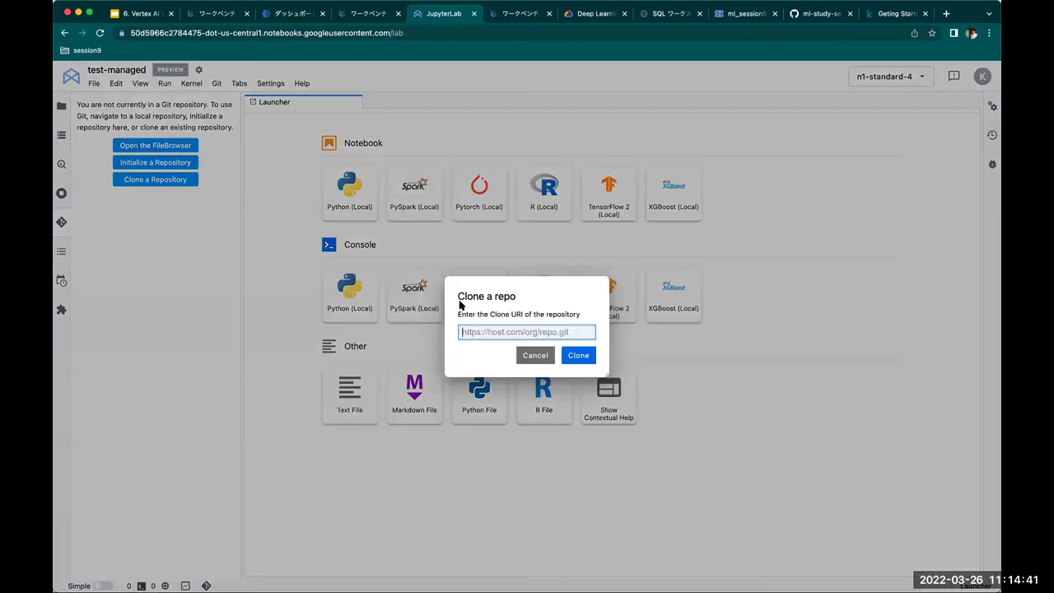
{"action": "left_click", "coordinate": [806, 17]}
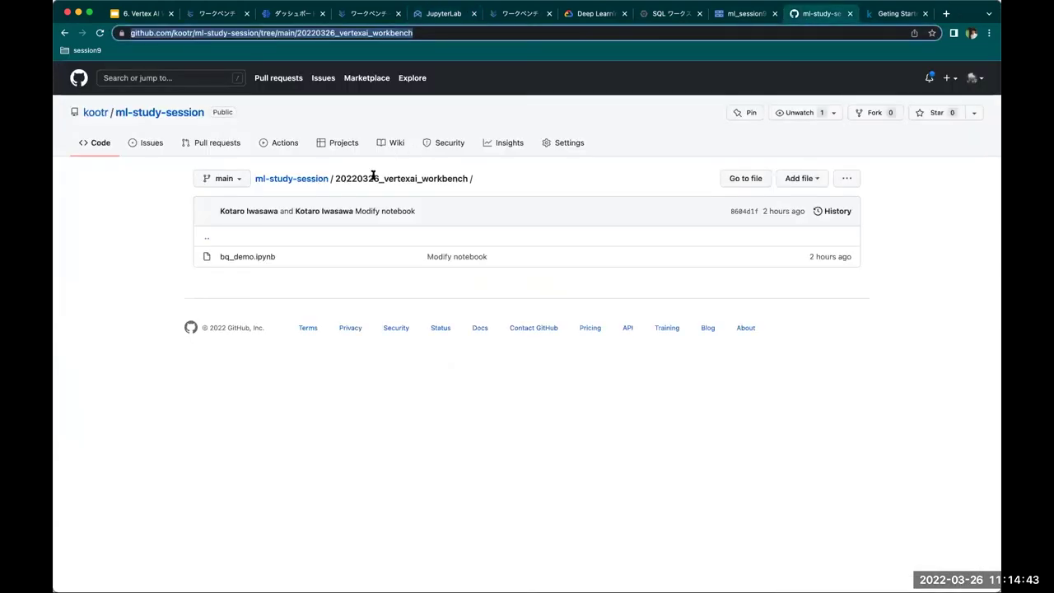
{"action": "left_click", "coordinate": [307, 179]}
{"action": "left_click", "coordinate": [662, 178]}
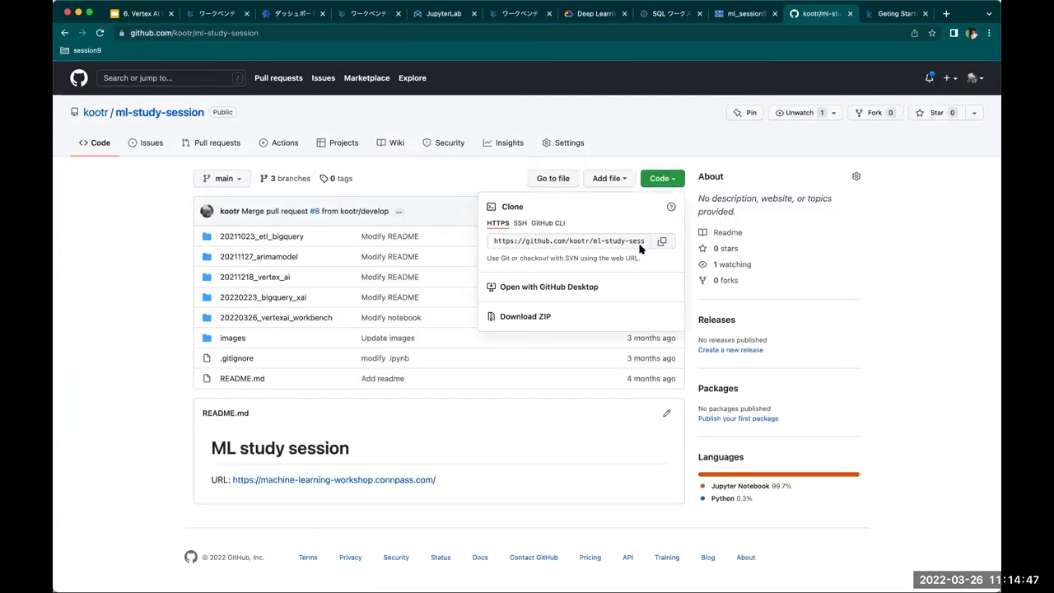
{"action": "left_click", "coordinate": [664, 241]}
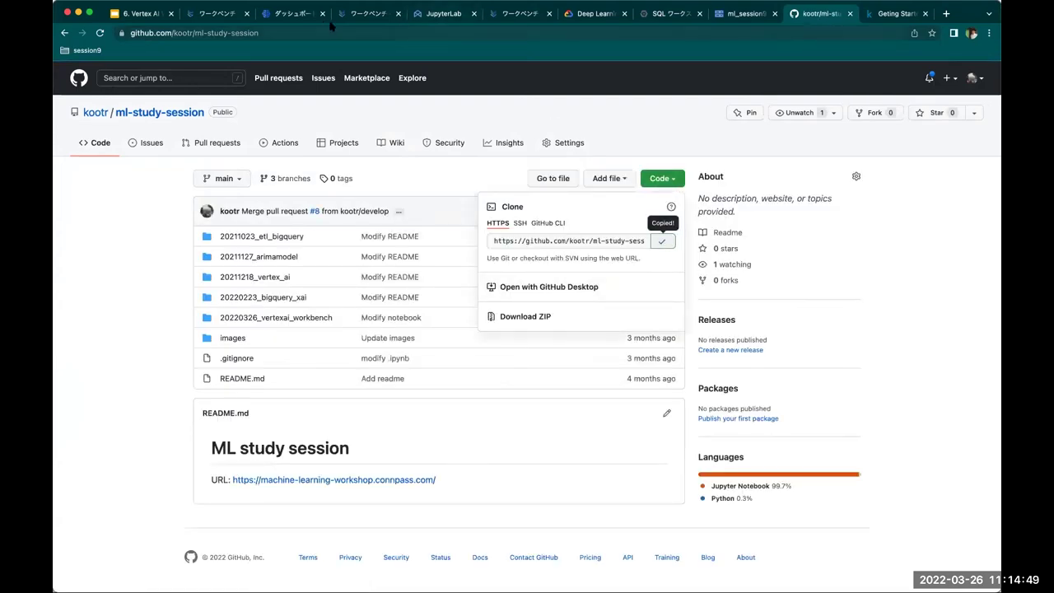
- Return to JupyterLab and clone the ml-study-session repository using the copied URL
{"action": "left_click", "coordinate": [372, 15]}
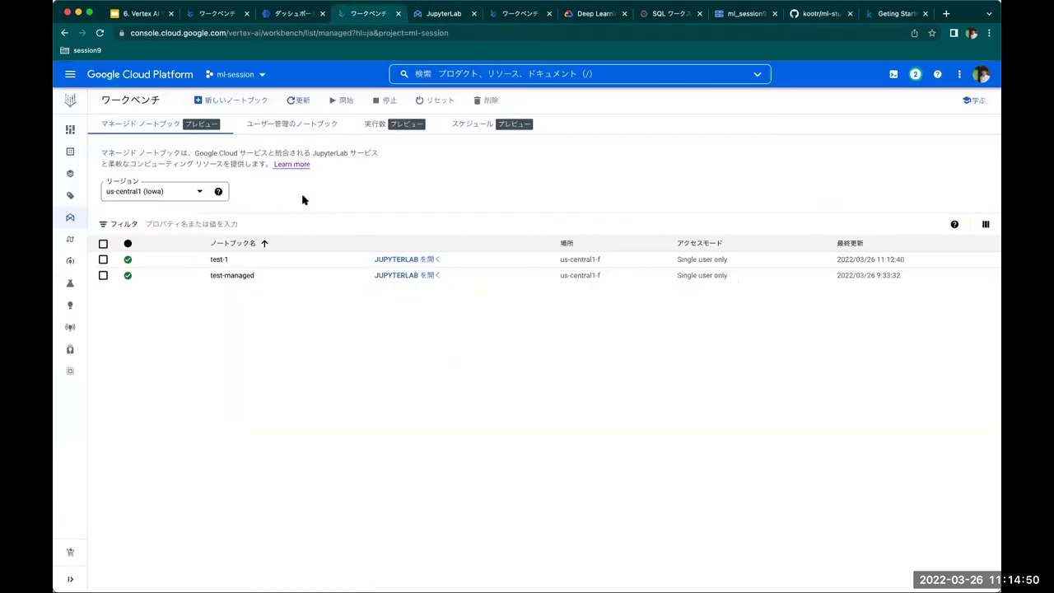
{"action": "left_click", "coordinate": [421, 15]}
{"action": "key", "text": "super+v"}
{"action": "left_click", "coordinate": [578, 357]}
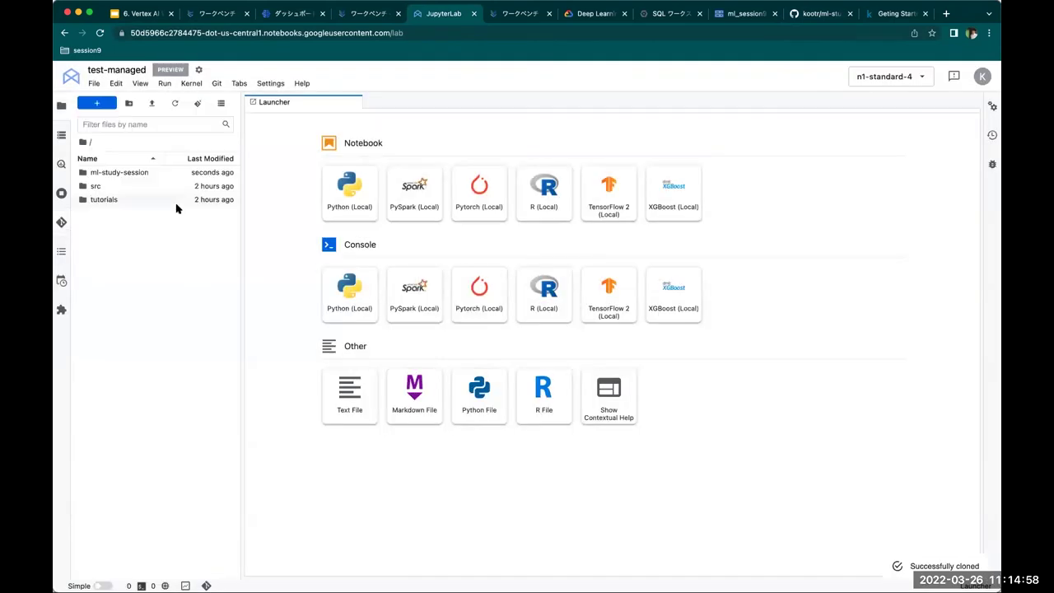
- Open bq_demo.ipynb from ml-study-session/20220326_vertexai_workbench and run its first cell, which imports bigquery and pandas
{"action": "left_click", "coordinate": [140, 172]}
{"action": "double_click", "coordinate": [119, 175]}
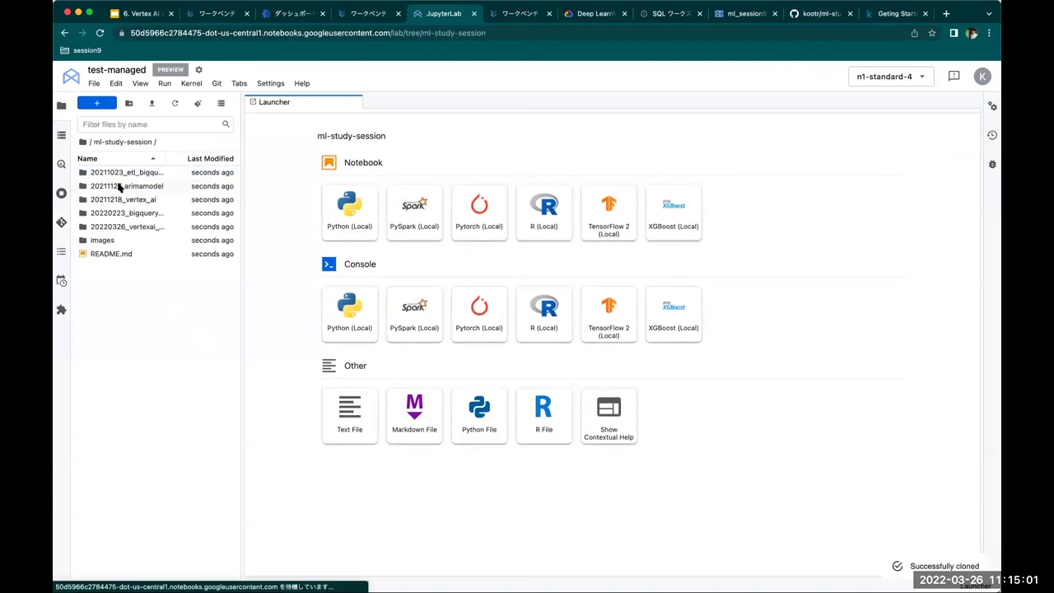
{"action": "double_click", "coordinate": [128, 227]}
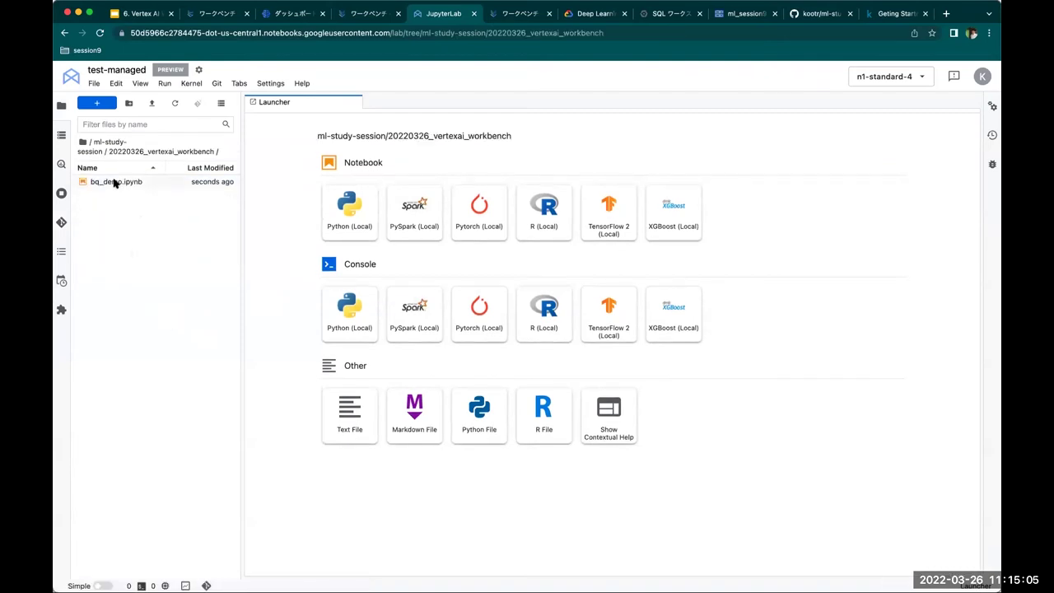
{"action": "double_click", "coordinate": [115, 182]}
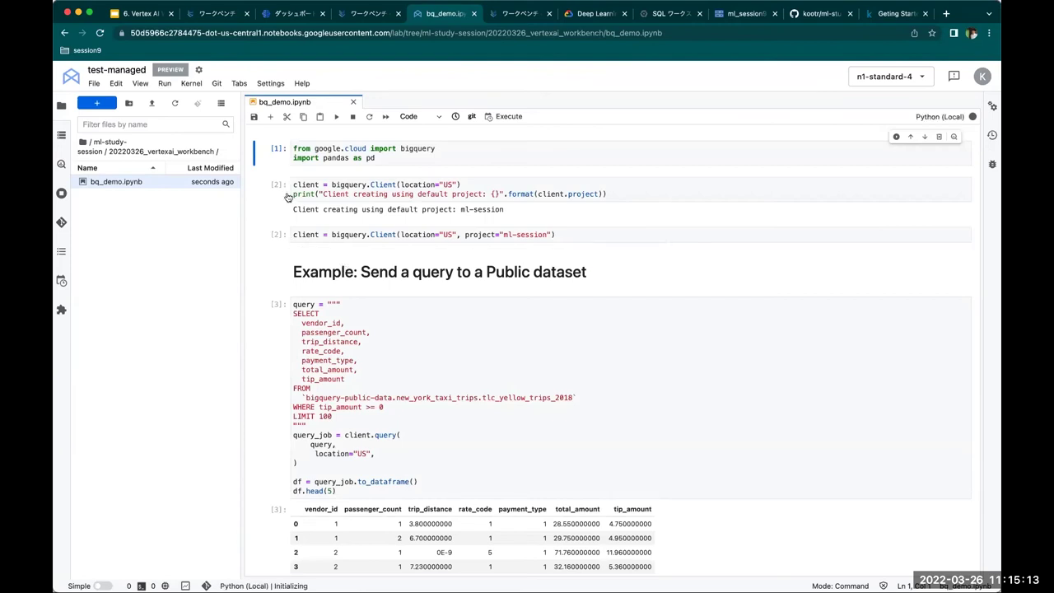
{"action": "left_click", "coordinate": [297, 151]}
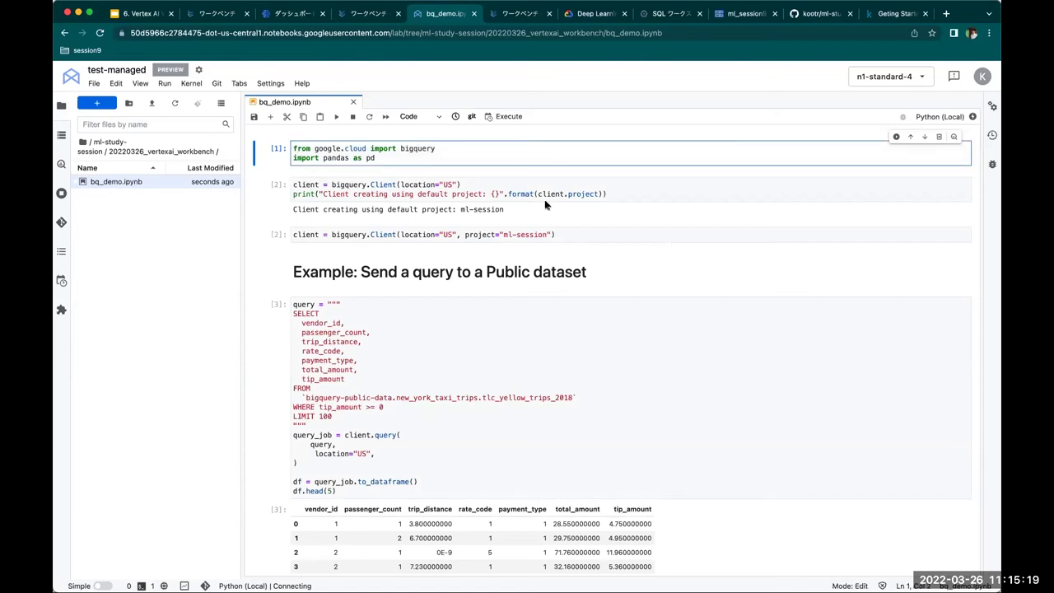
{"action": "key", "text": "shift+Return"}
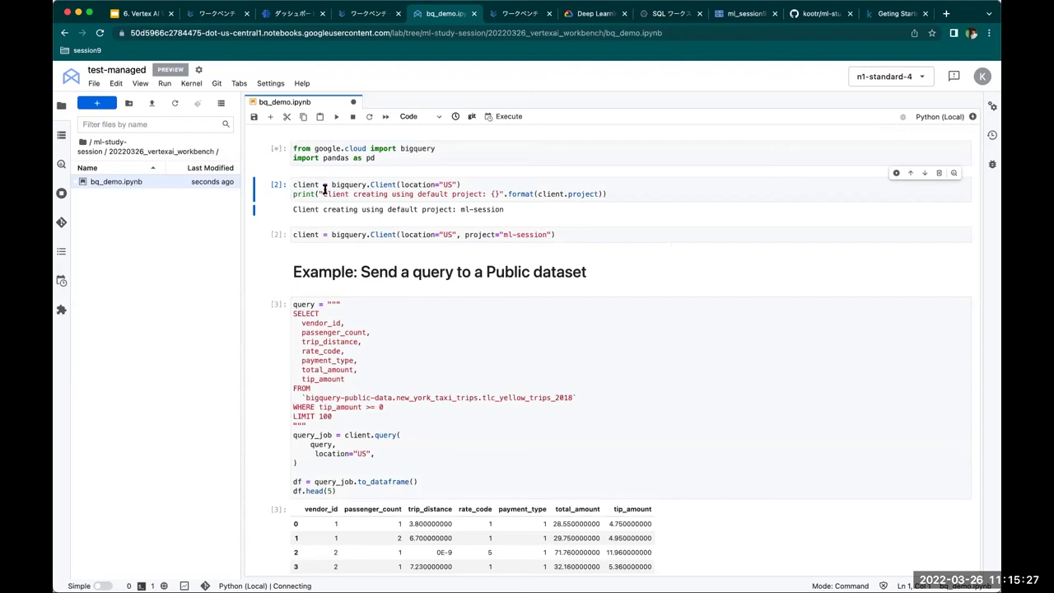
- Run both BigQuery client cells, the default-project one and the ml-session one, and insert an empty code cell above the public dataset heading
{"action": "key", "text": "shift+Return"}
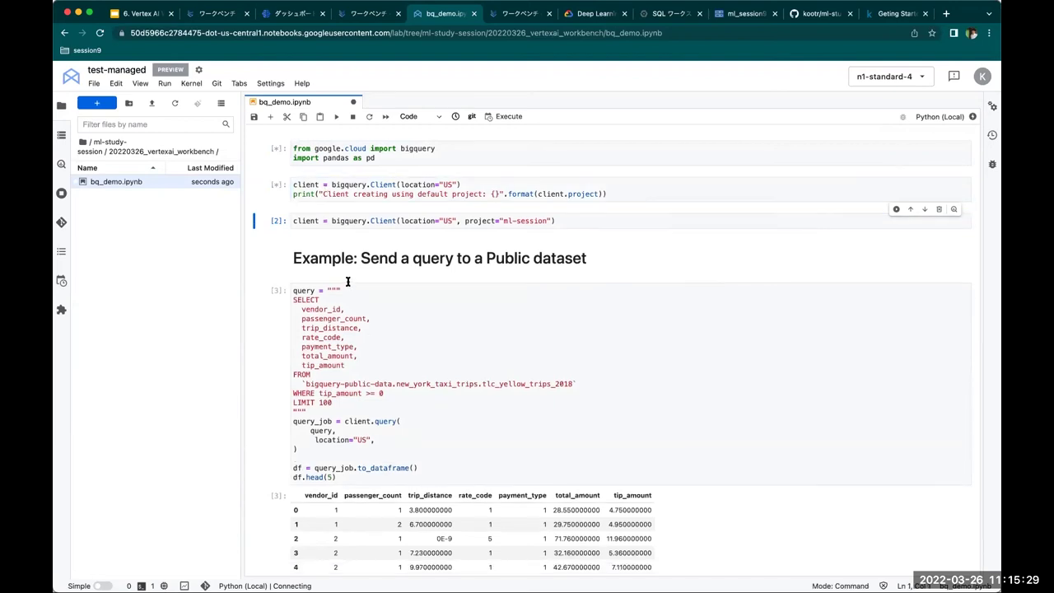
{"action": "left_click", "coordinate": [331, 221]}
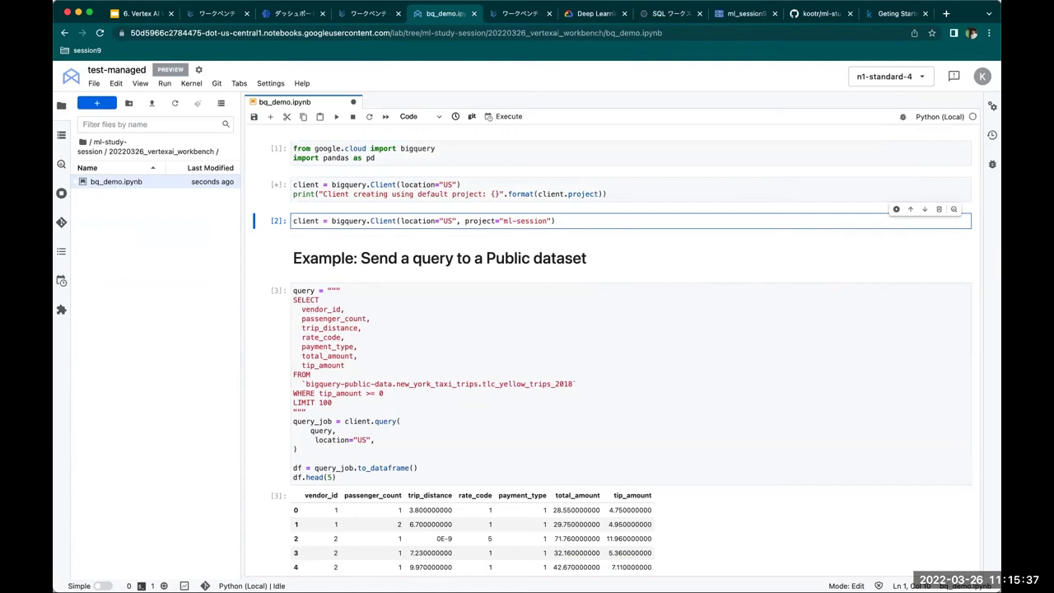
{"action": "key", "text": "shift+Return"}
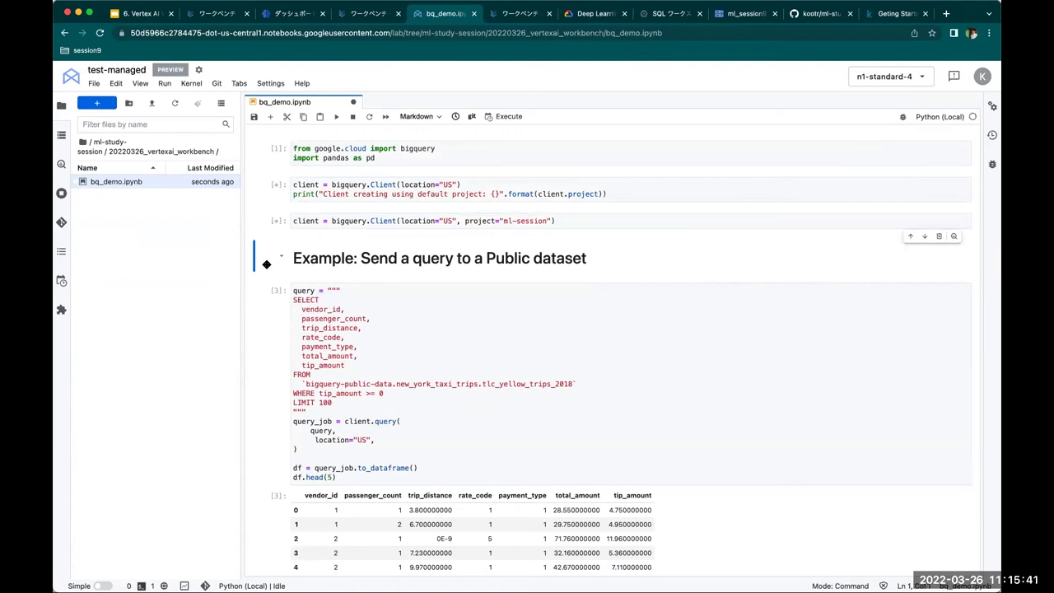
{"action": "key", "text": "a"}
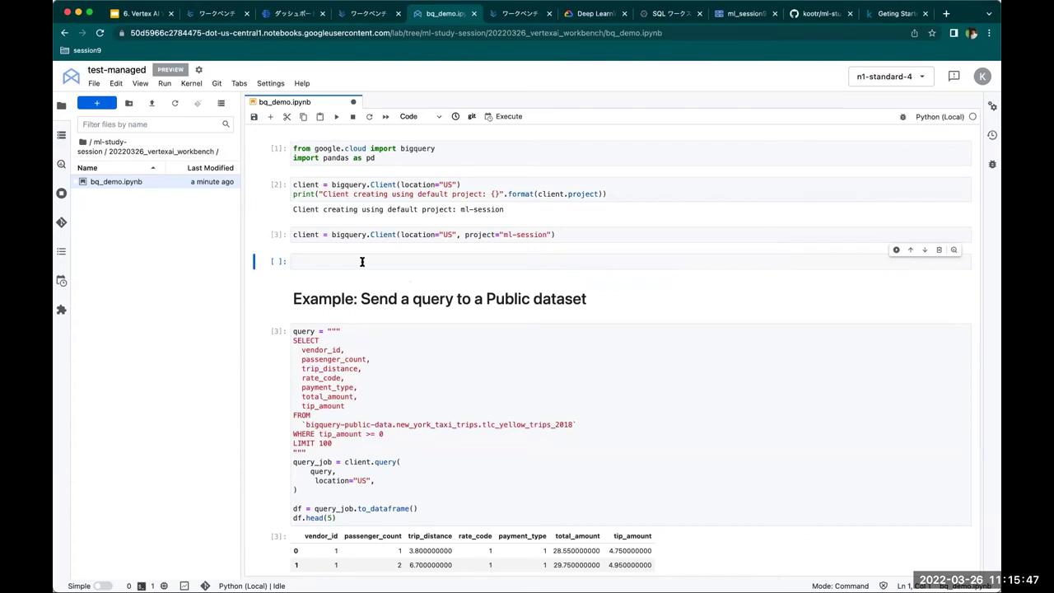
- Review the ml-session client cell and the example query cell that reads tlc_yellow_trips_2018 into a dataframe
{"action": "left_click", "coordinate": [368, 347]}
{"action": "scroll", "coordinate": [345, 428], "scroll_direction": "down", "scroll_amount": 2}
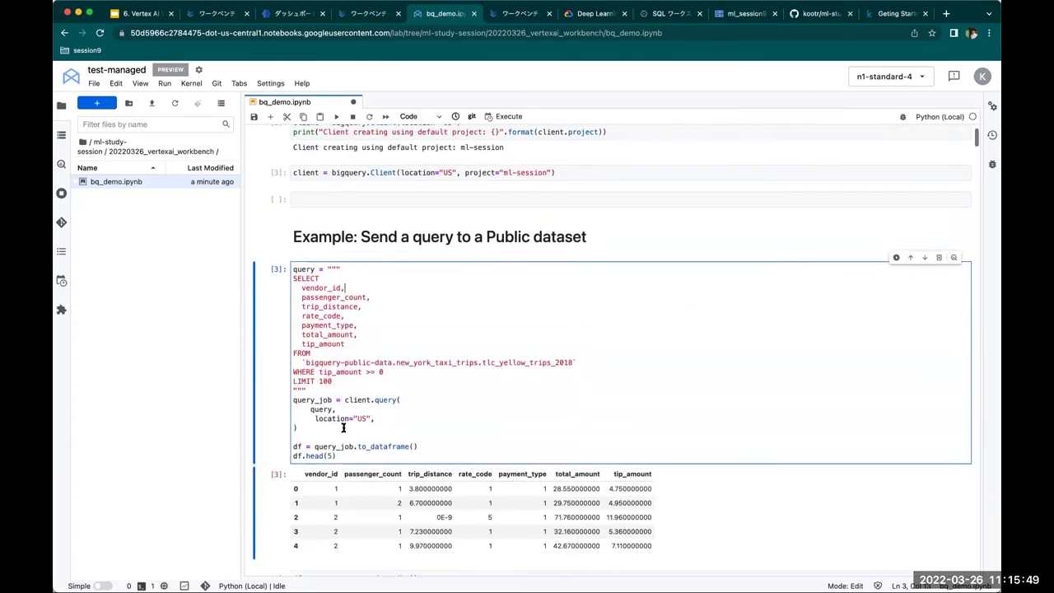
{"action": "double_click", "coordinate": [302, 174]}
{"action": "left_click", "coordinate": [515, 175]}
{"action": "left_click", "coordinate": [383, 324]}
{"action": "scroll", "coordinate": [344, 348], "scroll_direction": "down", "scroll_amount": 3}
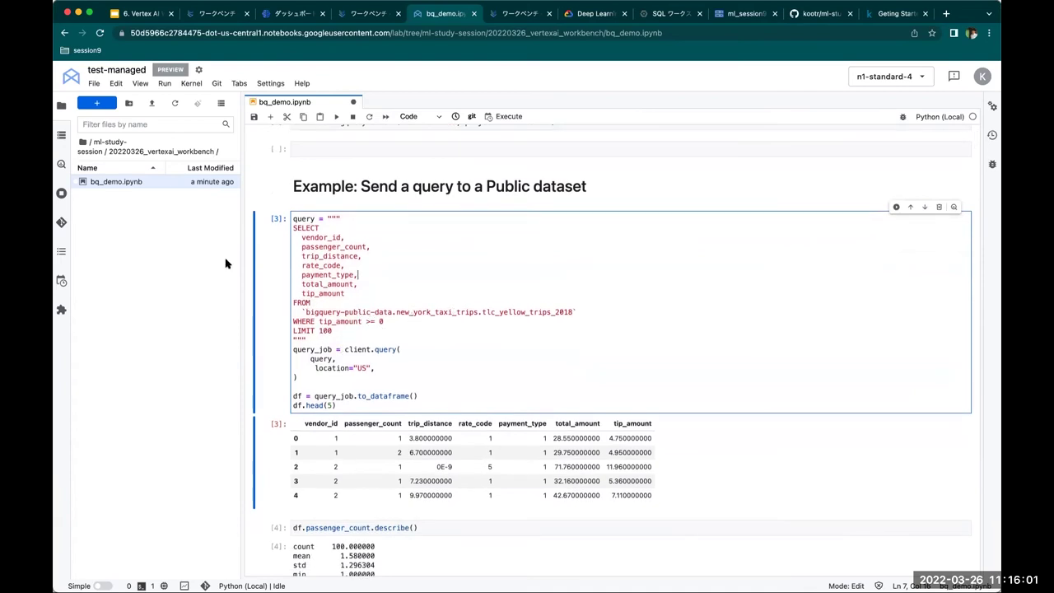
- Show the BigQuery resources in JupyterLab, expand bigquery-public-data, and locate the new_york_taxi_trips dataset
{"action": "left_click", "coordinate": [62, 163]}
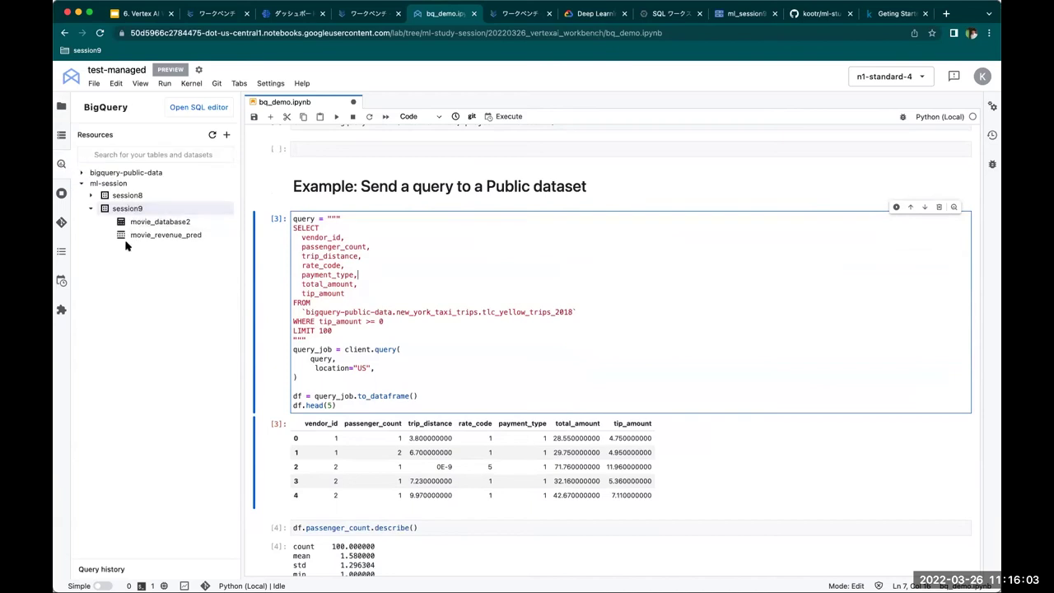
{"action": "left_click", "coordinate": [81, 177]}
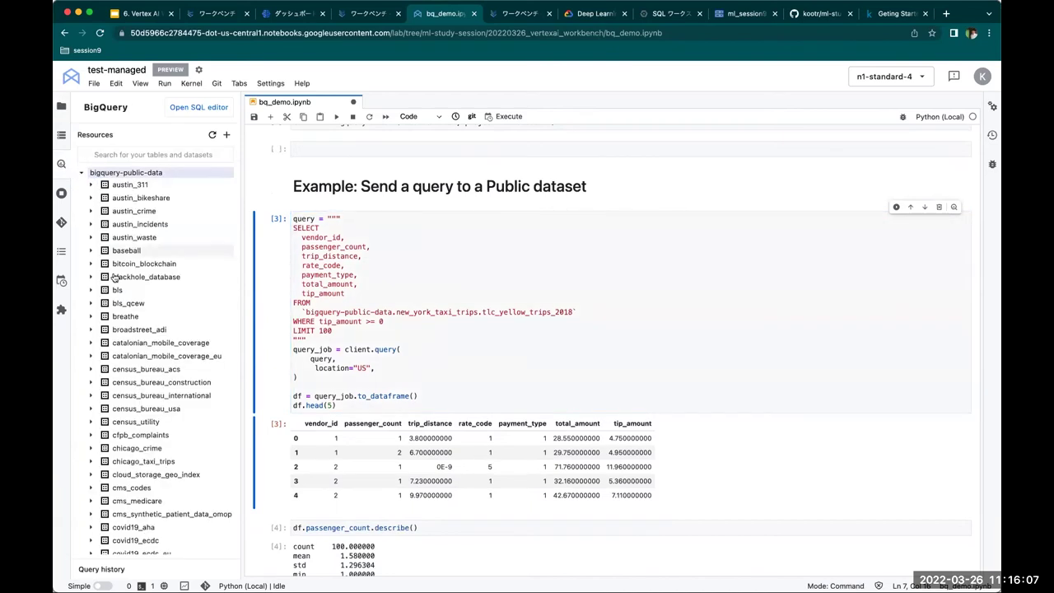
{"action": "scroll", "coordinate": [98, 359], "scroll_direction": "down", "scroll_amount": 2}
{"action": "scroll", "coordinate": [99, 359], "scroll_direction": "down", "scroll_amount": 15}
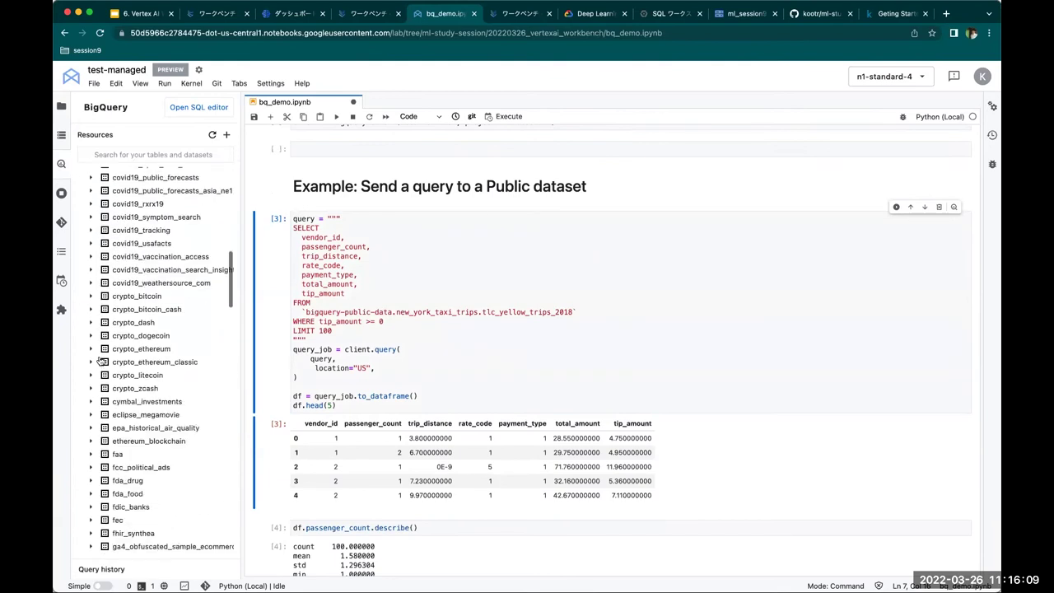
{"action": "scroll", "coordinate": [99, 359], "scroll_direction": "down", "scroll_amount": 20}
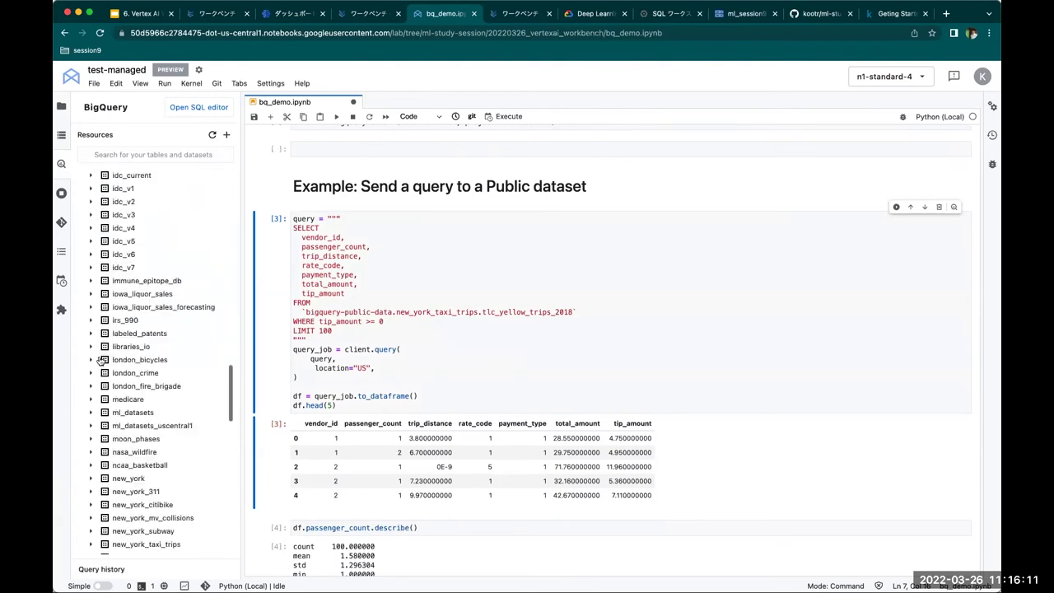